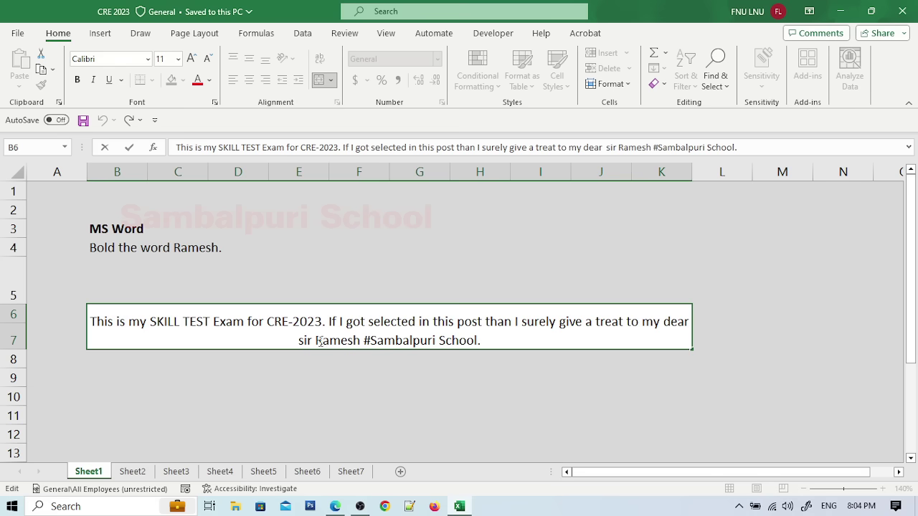
# Step: Bold the name after "sir" in the Sheet1 sentence, circling the Excel toolbar image in Edge's Online Skill Test.pdf before applying it
pyautogui.moveTo(317, 340); pyautogui.dragTo(362, 341)
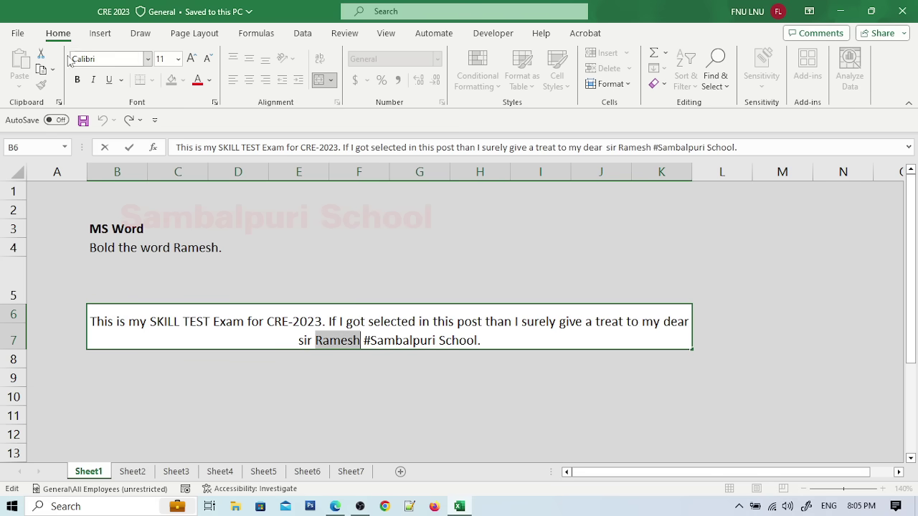
pyautogui.click(335, 506)
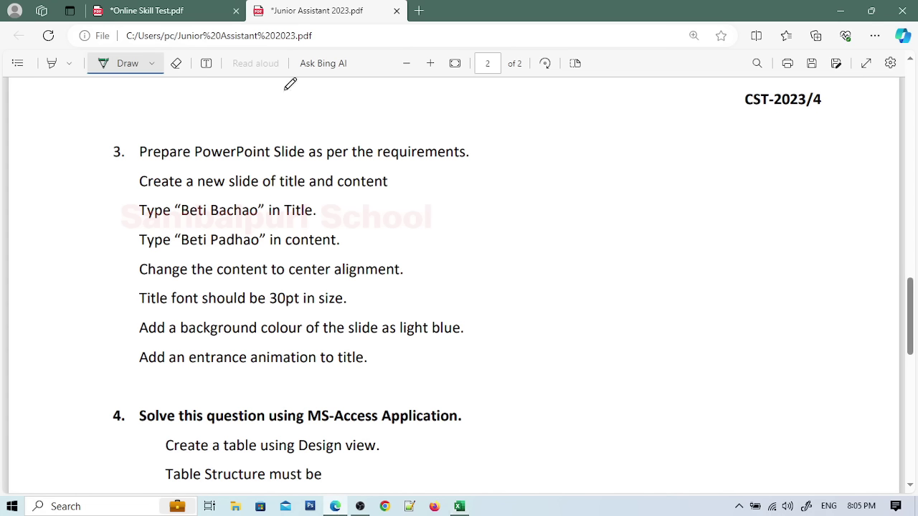
pyautogui.click(151, 10)
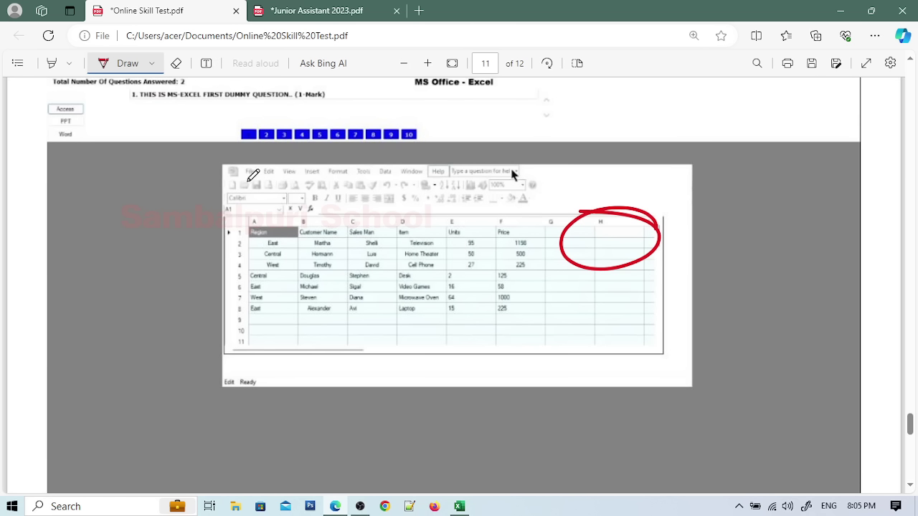
pyautogui.moveTo(570, 169)
pyautogui.mouseDown()
pyautogui.moveTo(523, 210)
pyautogui.moveTo(215, 166)
pyautogui.moveTo(569, 168)
pyautogui.moveTo(202, 239)
pyautogui.moveTo(247, 181)
pyautogui.mouseUp()
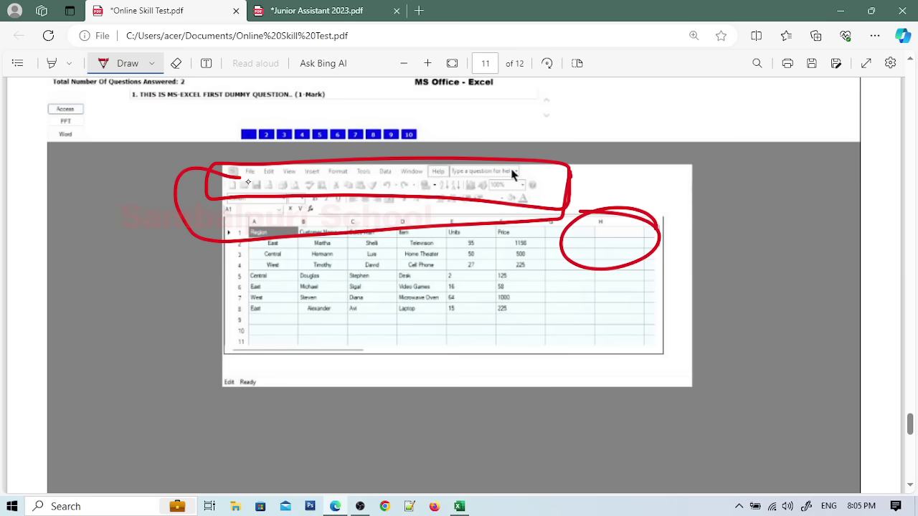
pyautogui.click(459, 506)
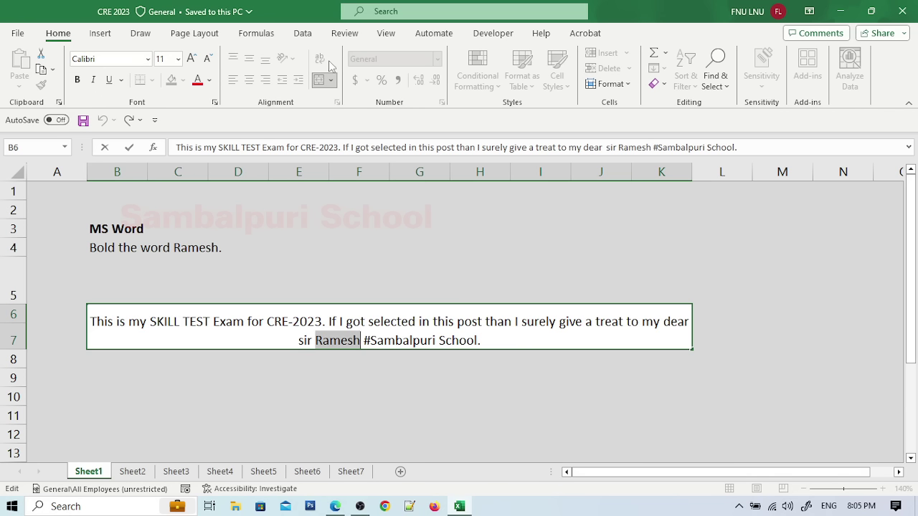
pyautogui.click(77, 80)
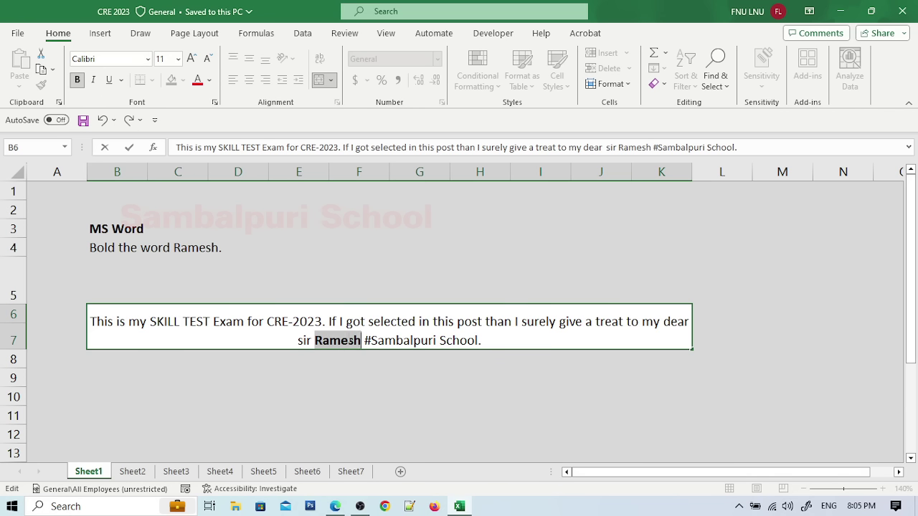
pyautogui.click(259, 290)
# Step: Open the marks table on Sheet2 at 150% zoom with its question line in view
pyautogui.click(132, 471)
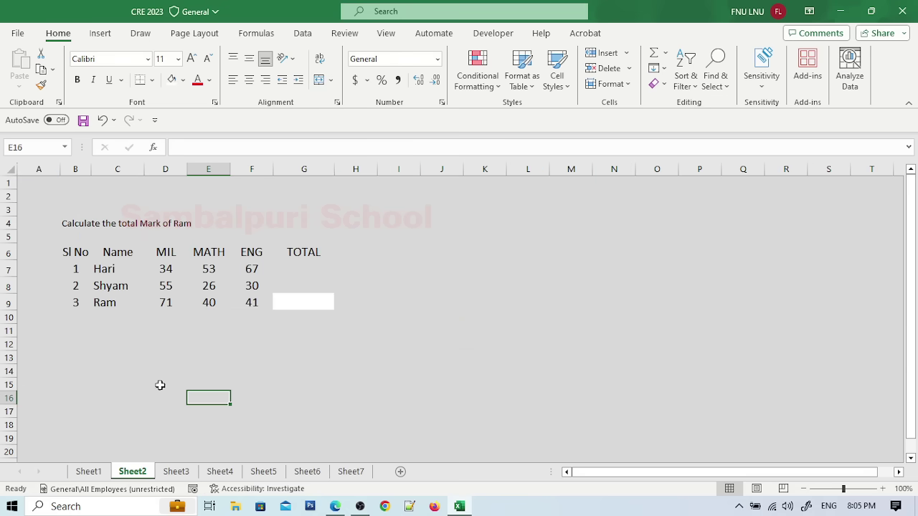
pyautogui.click(88, 471)
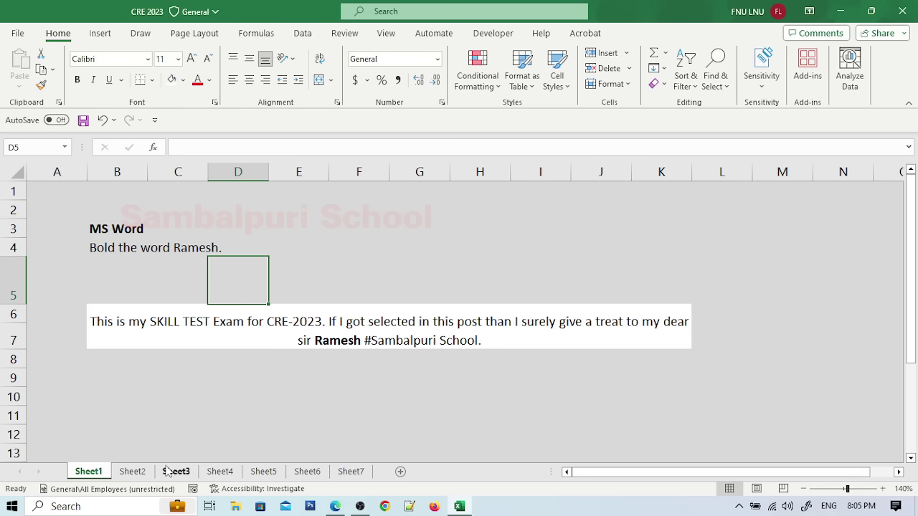
pyautogui.click(132, 471)
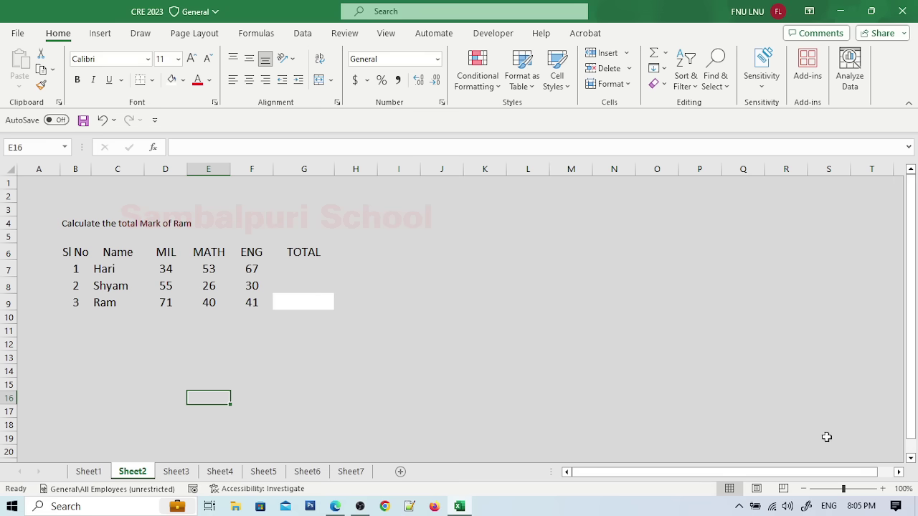
pyautogui.click(882, 488)
pyautogui.click(882, 488)
pyautogui.click(882, 488)
pyautogui.click(882, 488)
pyautogui.click(882, 488)
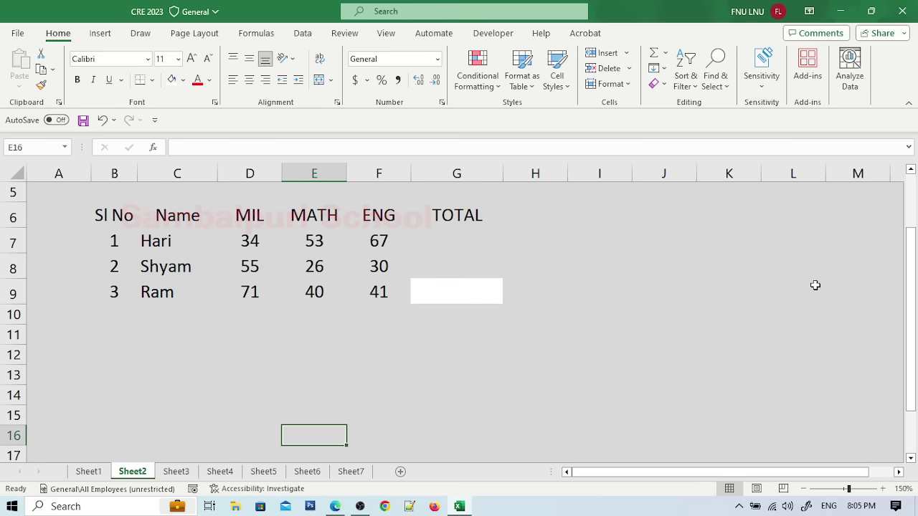
pyautogui.moveTo(913, 252); pyautogui.dragTo(913, 214)
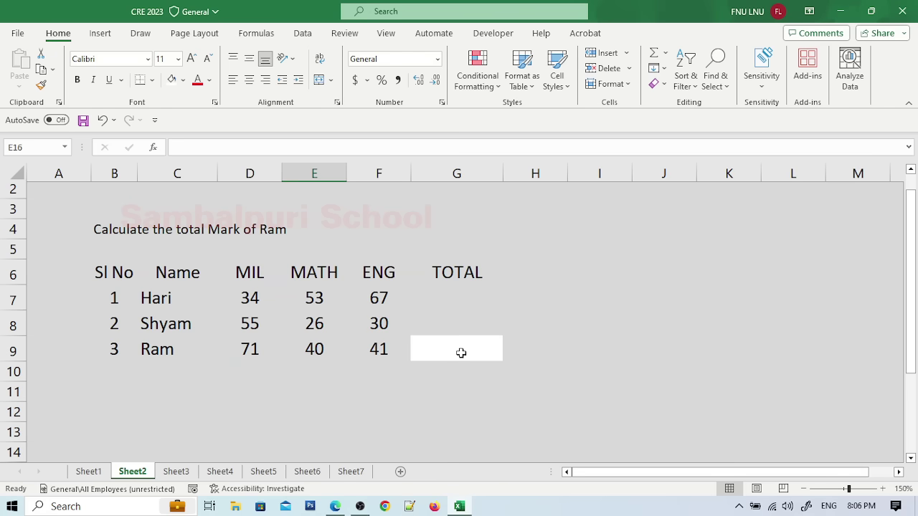
# Step: Enter the formula =SUM(D9:F9) in cell G9 to total the MIL, MATH and ENG marks of row 9
pyautogui.click(450, 349)
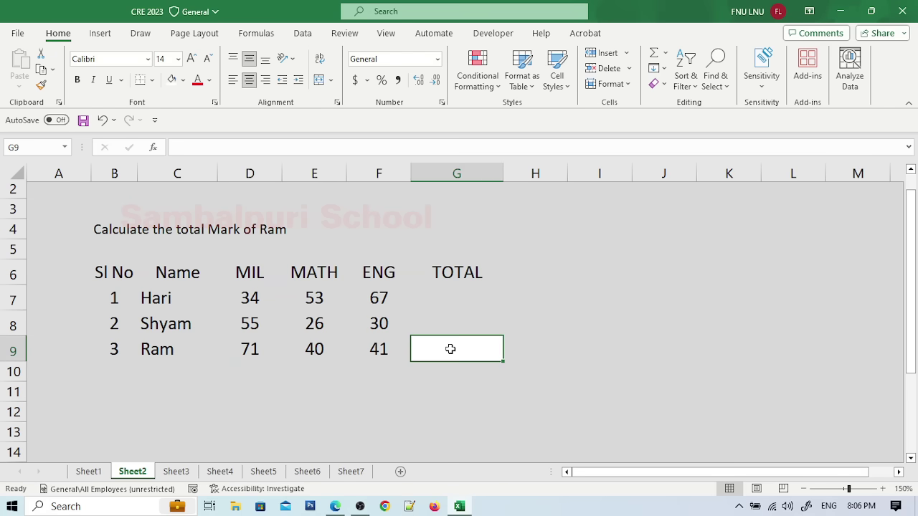
pyautogui.write('=S')
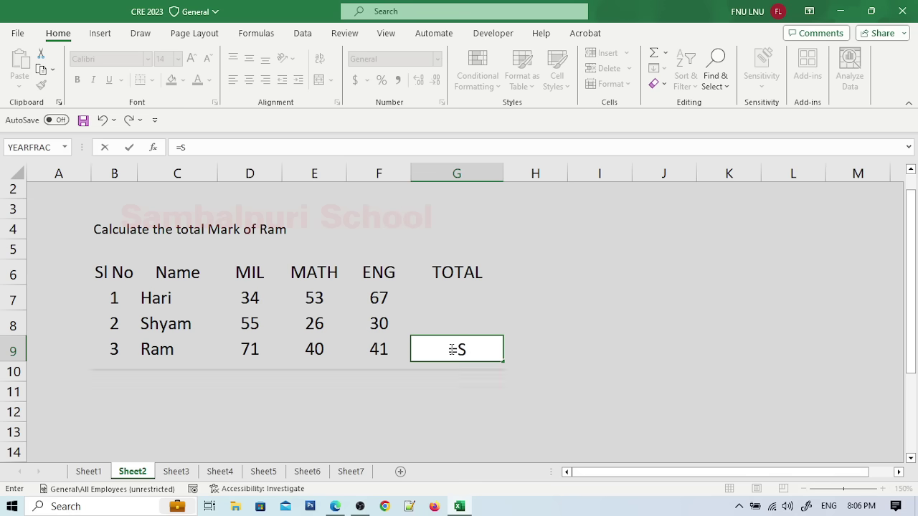
pyautogui.write('UM(')
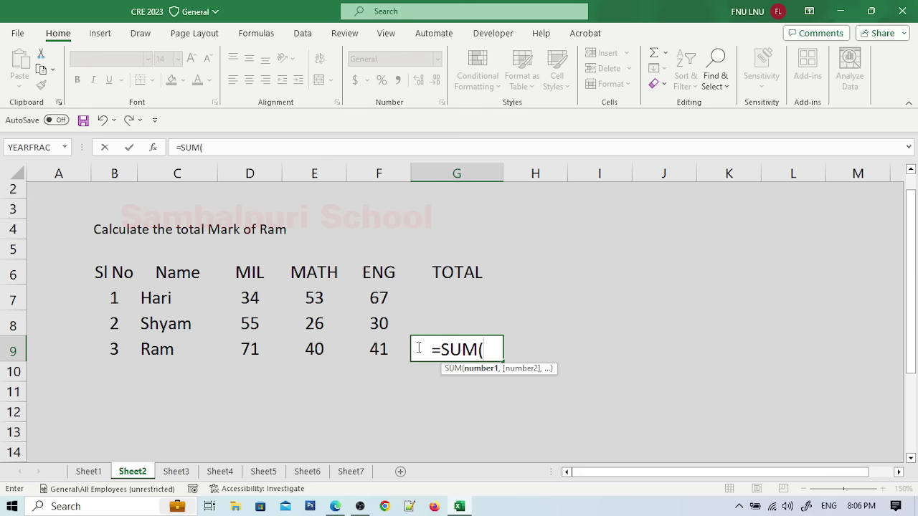
pyautogui.write('D')
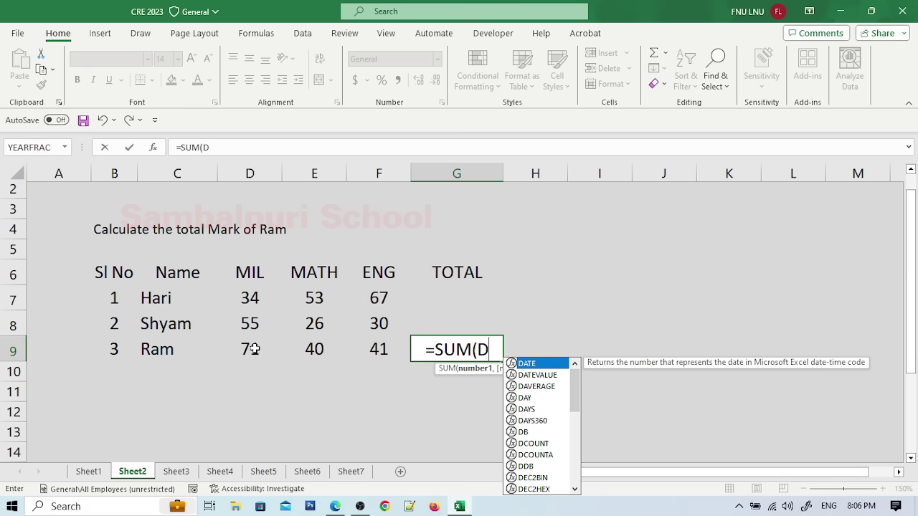
pyautogui.write('9:')
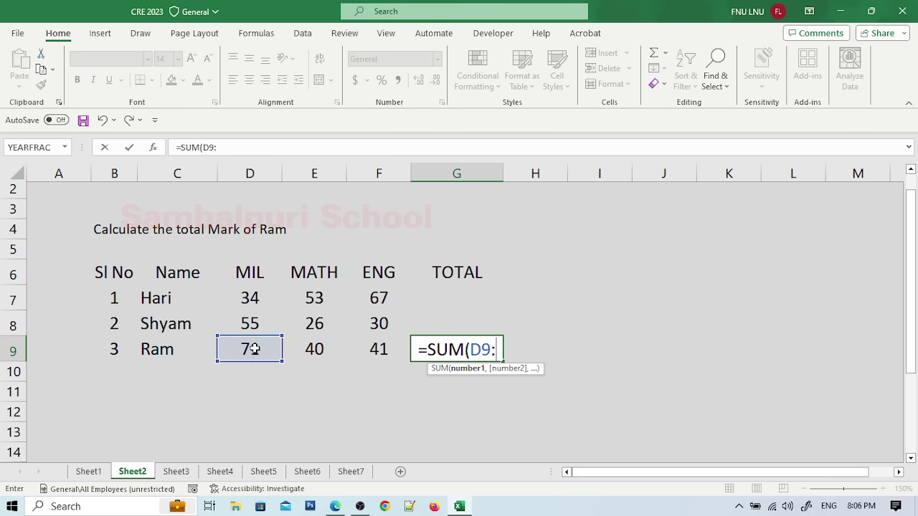
pyautogui.write('F9)')
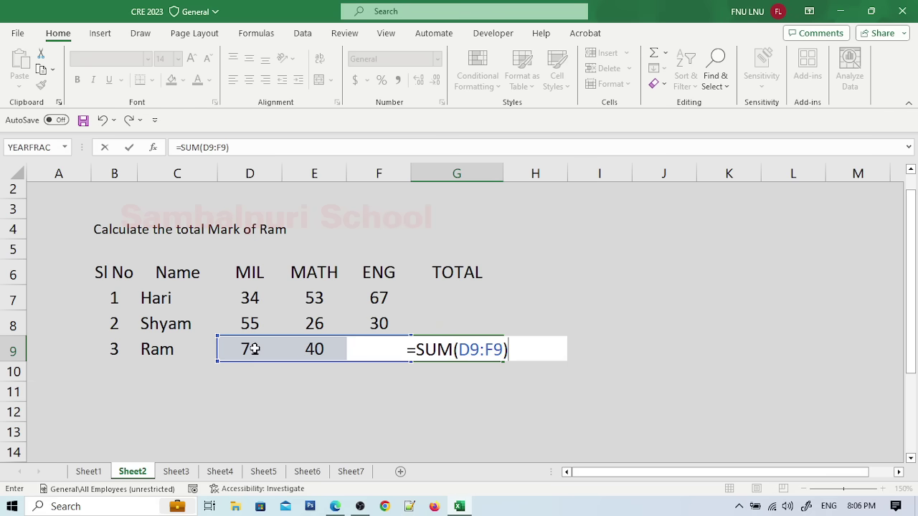
pyautogui.press('Return')
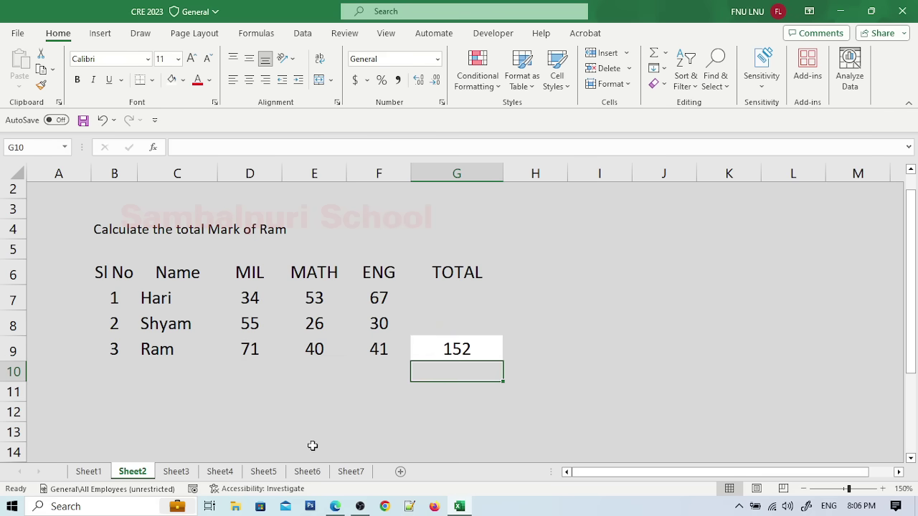
# Step: Check the Excel question image in Edge's Online Skill Test.pdf, and clear the SUM formula from cell G9 in the workbook
pyautogui.click(335, 506)
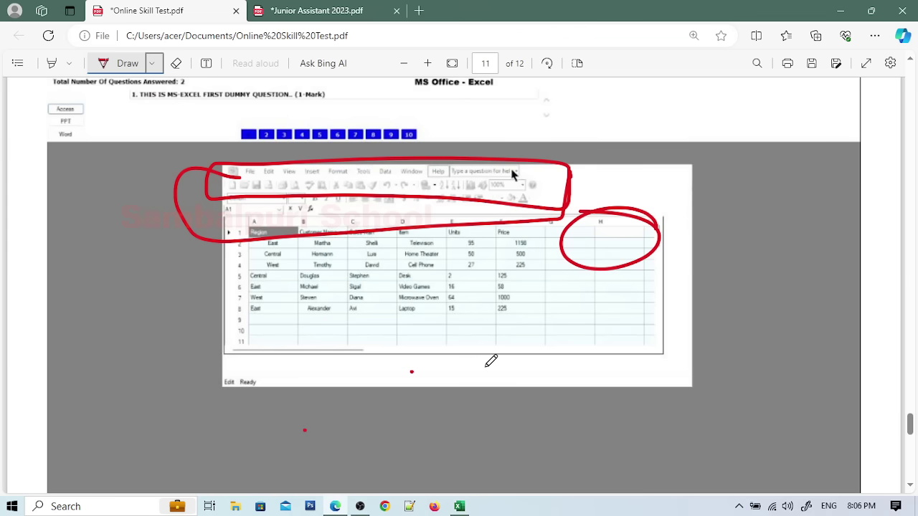
pyautogui.click(459, 506)
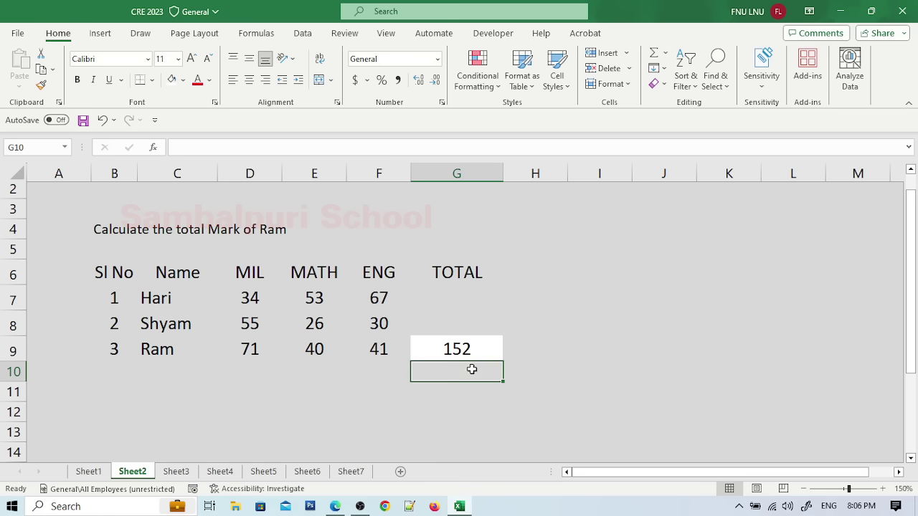
pyautogui.click(460, 344)
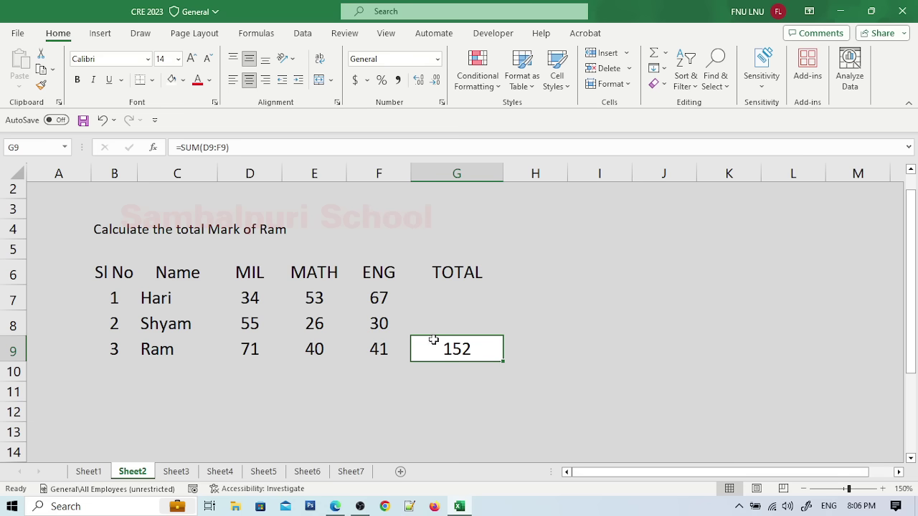
pyautogui.doubleClick(485, 346)
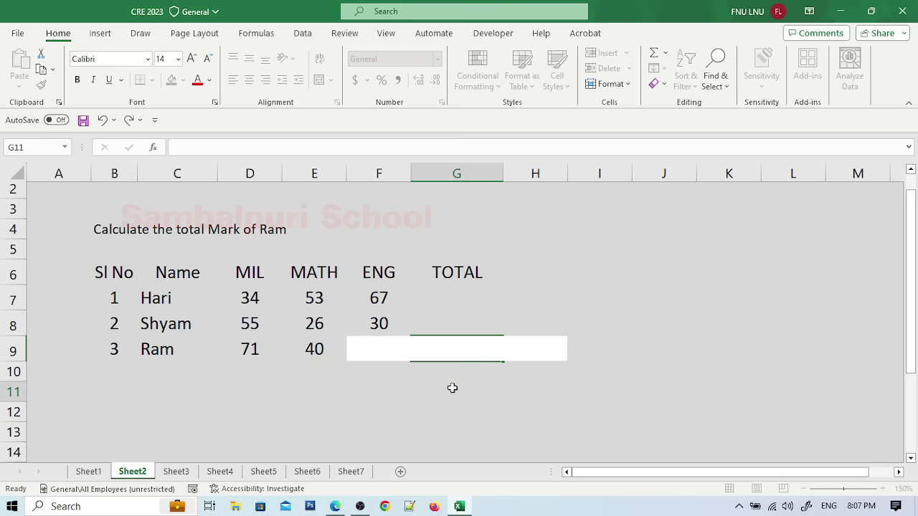
pyautogui.click(450, 387)
# Step: Total the marks in D9:F9 with AutoSum in cell G9
pyautogui.click(463, 348)
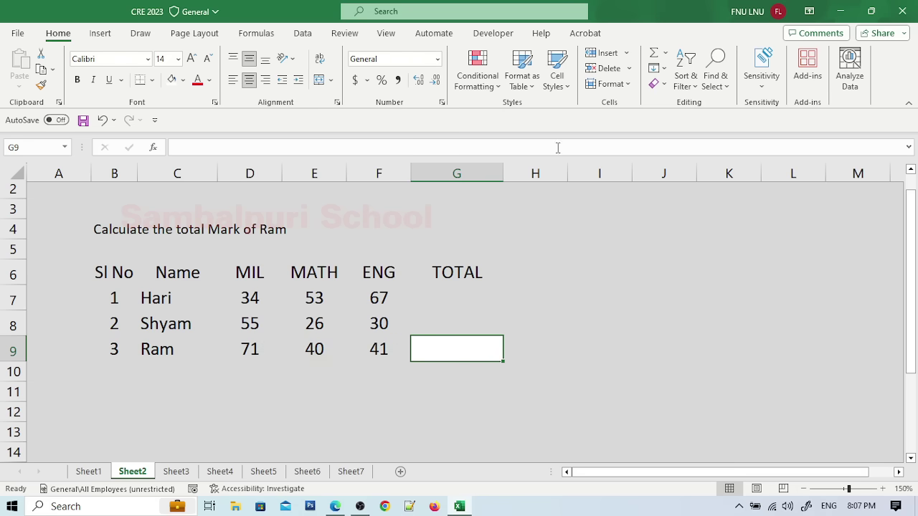
pyautogui.click(653, 56)
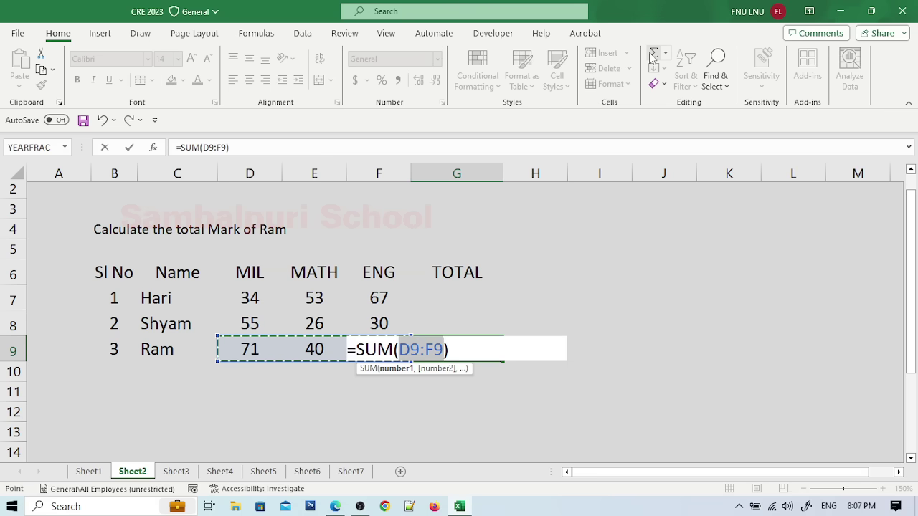
pyautogui.press('Return')
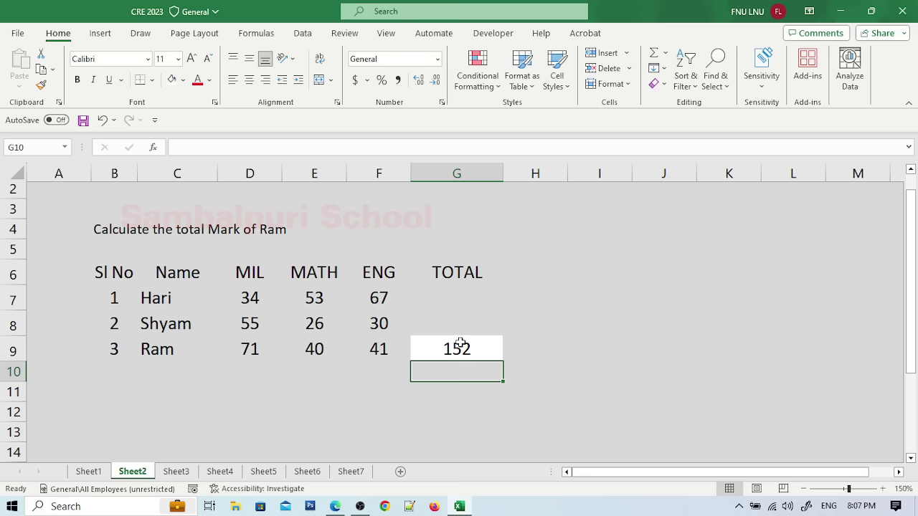
# Step: Outline the Item column in the Excel question image on page 11 of Online Skill Test.pdf in Edge, and return to cell G9 in Excel
pyautogui.click(335, 506)
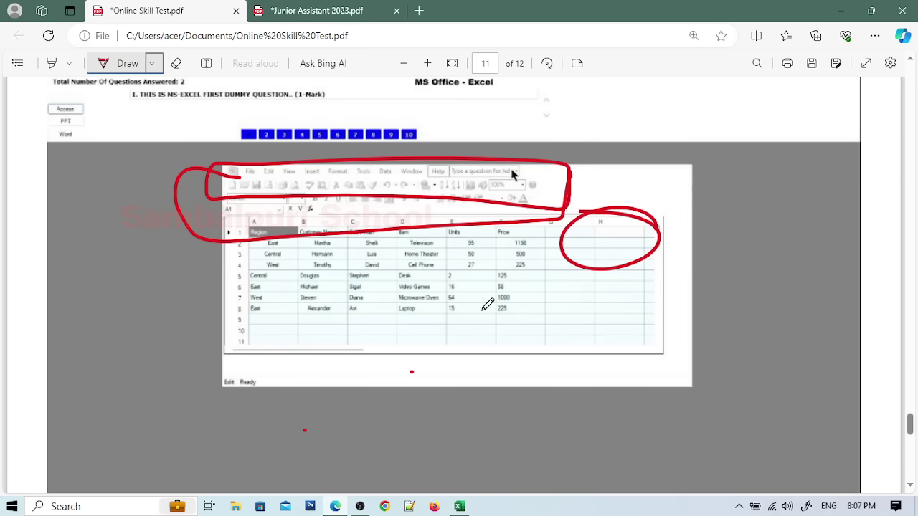
pyautogui.scroll(9, 482, 310)
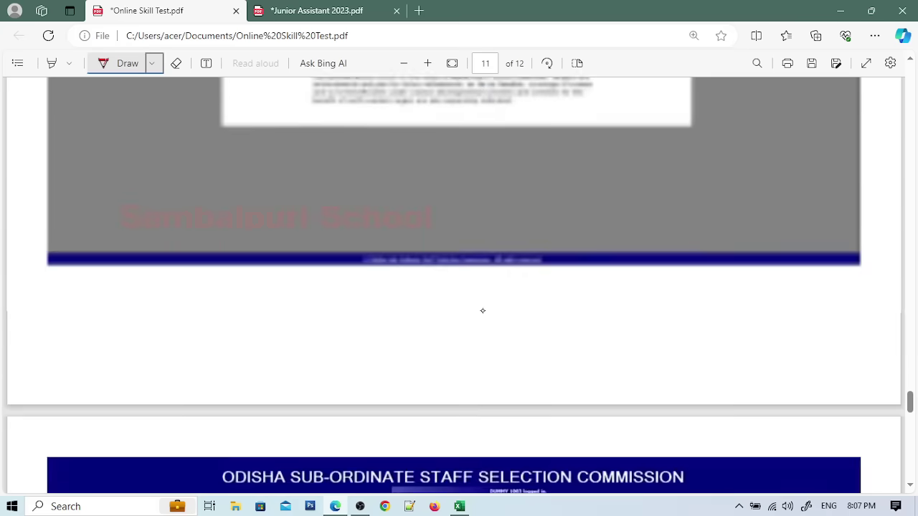
pyautogui.scroll(-2, 483, 311)
pyautogui.scroll(-5, 482, 311)
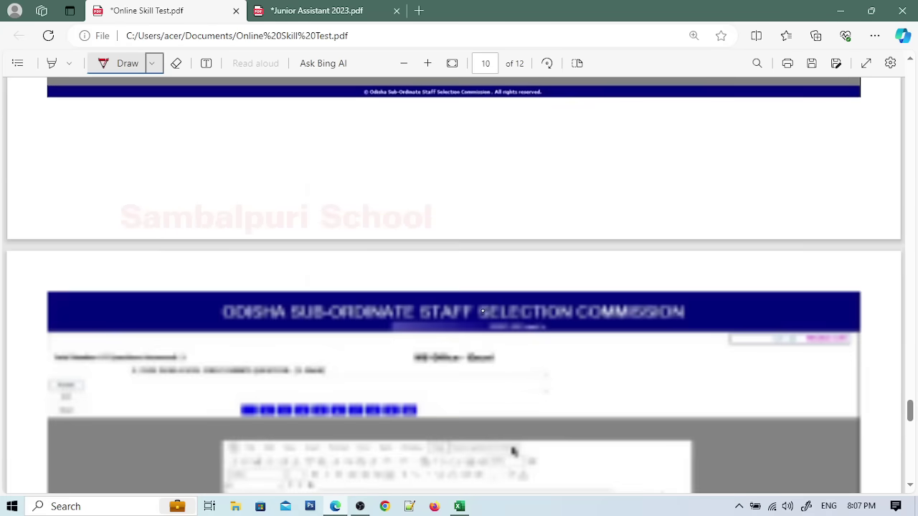
pyautogui.moveTo(403, 220)
pyautogui.mouseDown()
pyautogui.moveTo(438, 289)
pyautogui.moveTo(366, 194)
pyautogui.moveTo(367, 243)
pyautogui.mouseUp()
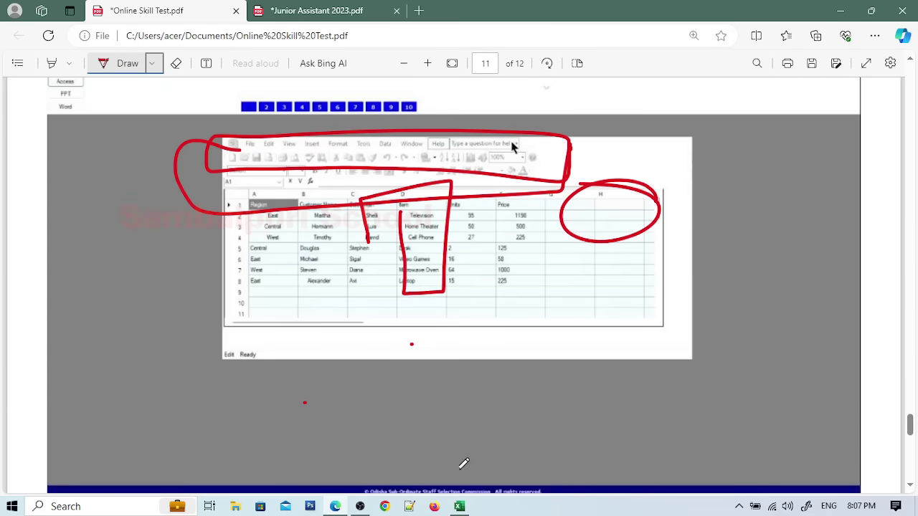
pyautogui.click(459, 506)
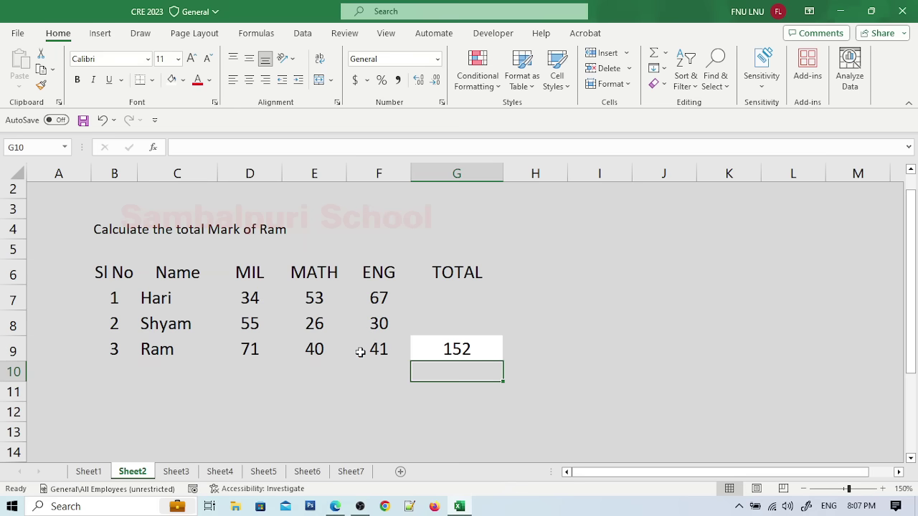
pyautogui.click(469, 352)
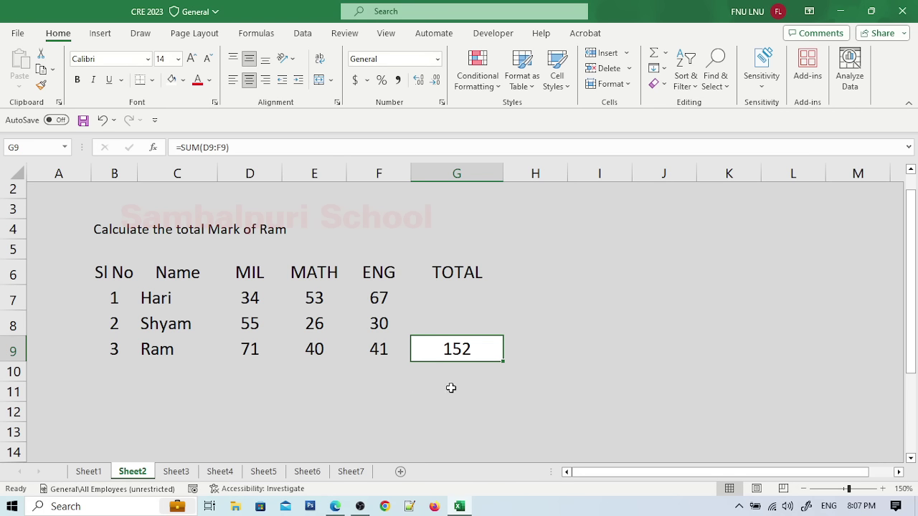
# Step: Switch to Online Skill Test.pdf in Edge and handwrite a circled "Print" note in red on page 12
pyautogui.click(335, 506)
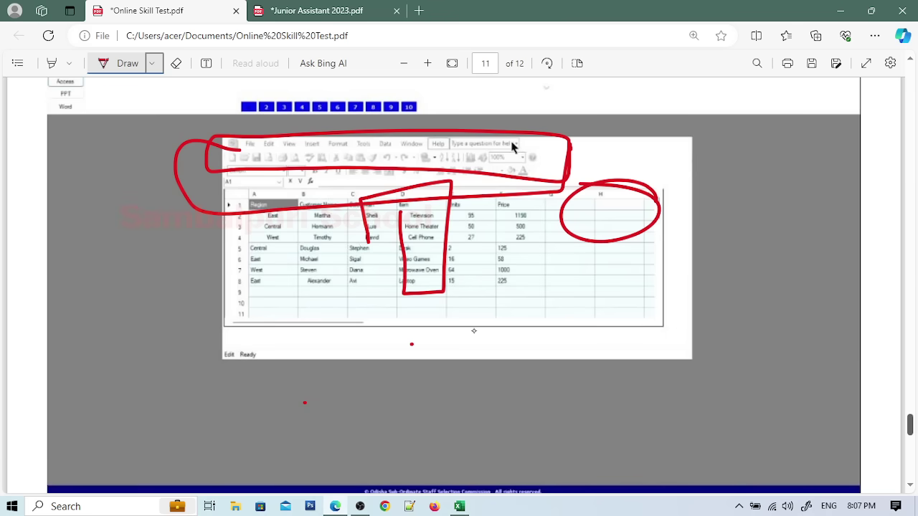
pyautogui.scroll(-8, 512, 146)
pyautogui.moveTo(649, 233)
pyautogui.mouseDown()
pyautogui.moveTo(674, 244)
pyautogui.moveTo(701, 233)
pyautogui.moveTo(714, 249)
pyautogui.moveTo(772, 233)
pyautogui.moveTo(767, 258)
pyautogui.mouseUp()
pyautogui.moveTo(789, 226)
pyautogui.mouseDown()
pyautogui.moveTo(782, 207)
pyautogui.moveTo(642, 225)
pyautogui.moveTo(792, 215)
pyautogui.mouseUp()
pyautogui.moveTo(694, 209); pyautogui.dragTo(788, 216)
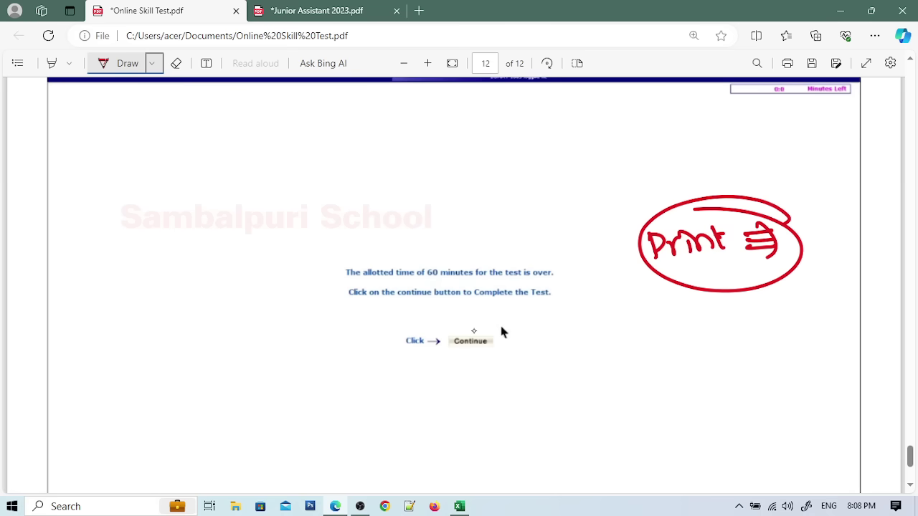
# Step: Go back through Online Skill Test.pdf to examine the MS Word dummy question on page 7
pyautogui.scroll(-3, 502, 331)
pyautogui.scroll(3, 502, 127)
pyautogui.scroll(15, 500, 341)
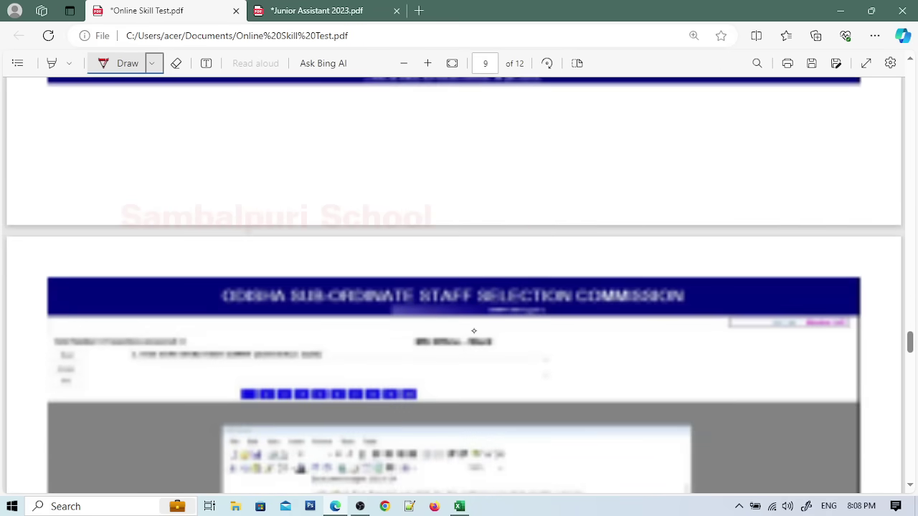
pyautogui.scroll(10, 473, 331)
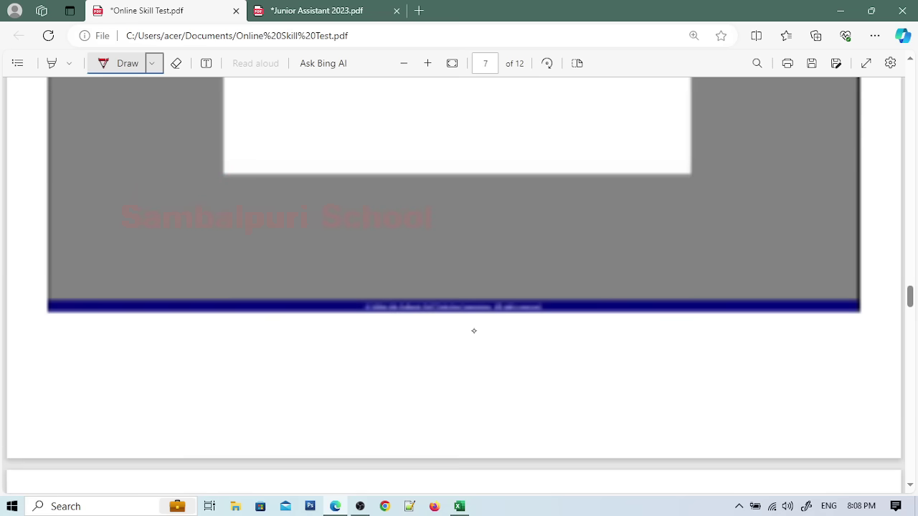
pyautogui.scroll(1, 473, 330)
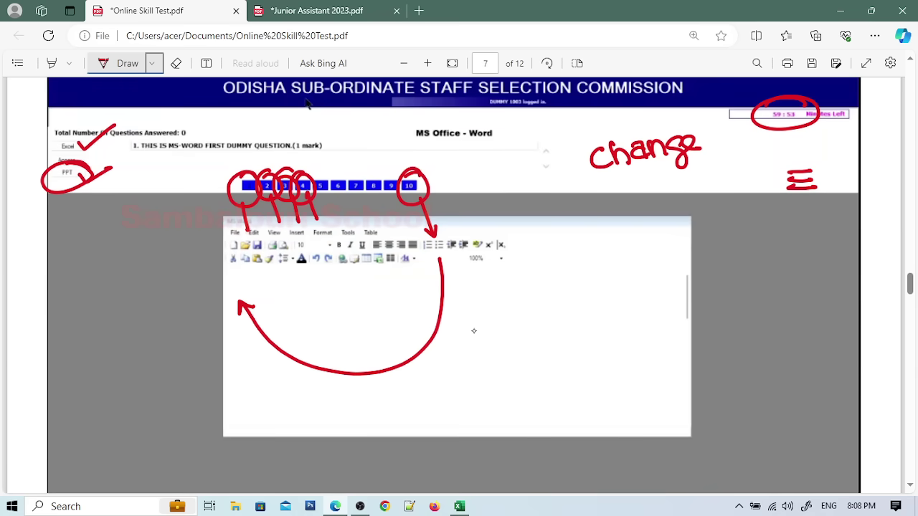
pyautogui.scroll(1, 473, 331)
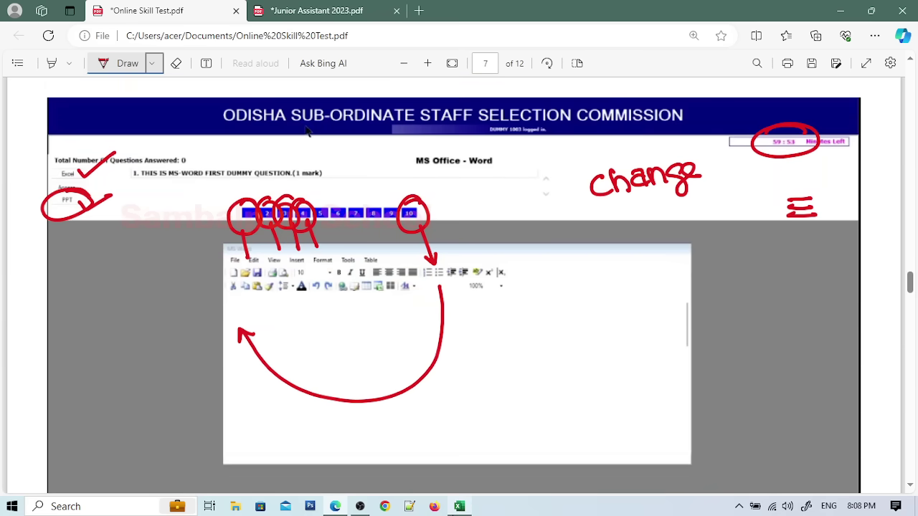
# Step: Switch to the CRE 2023 workbook in Excel and look over its file management commands, and return to Sheet2
pyautogui.click(459, 506)
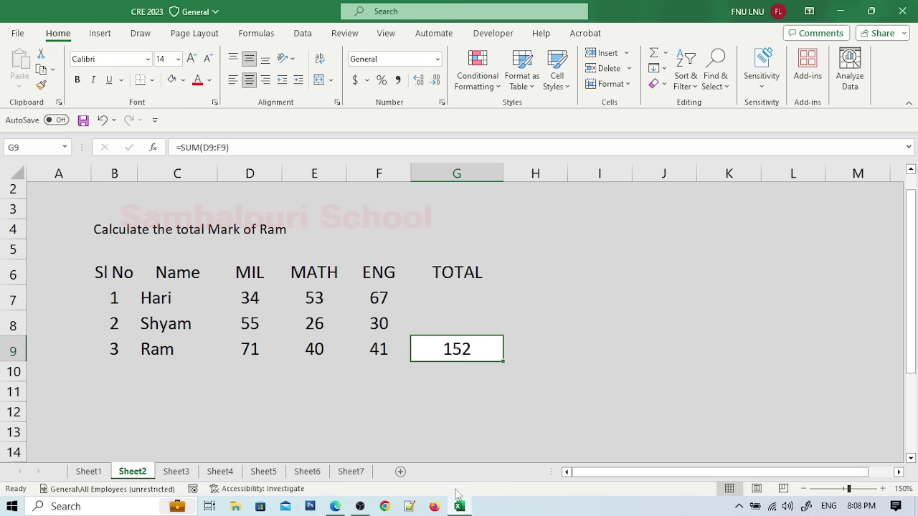
pyautogui.click(18, 34)
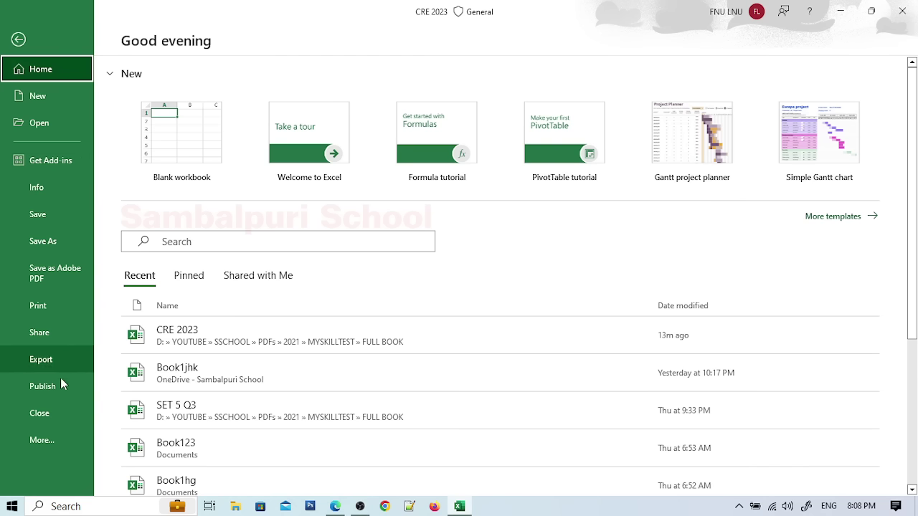
pyautogui.click(18, 39)
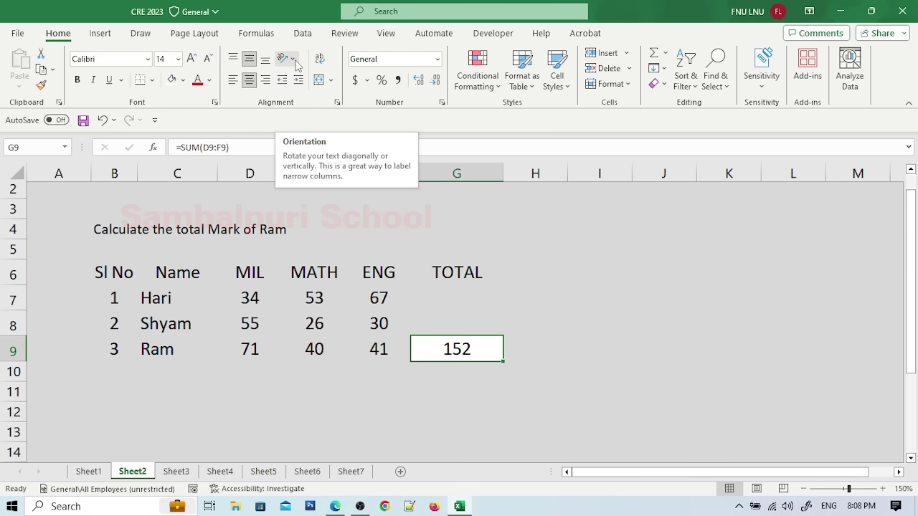
pyautogui.write('ZZZZZZZZZZZZZZZ')
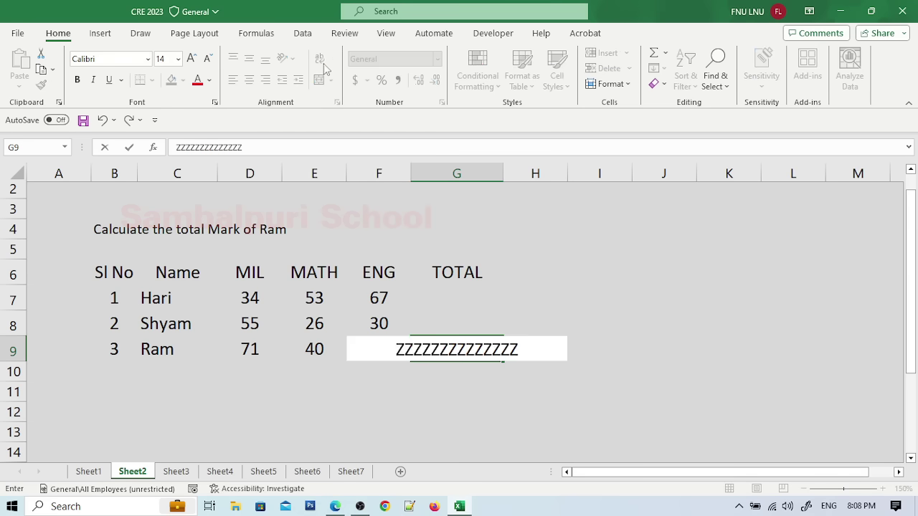
pyautogui.write('ZZZZZZZZZZZZZZZZZZZZZZZZZZZZZZZZZZZZZZZZZZZZZZZZZZZZZZZZZZZZZZZZZZZZZZZZZZZZZ')
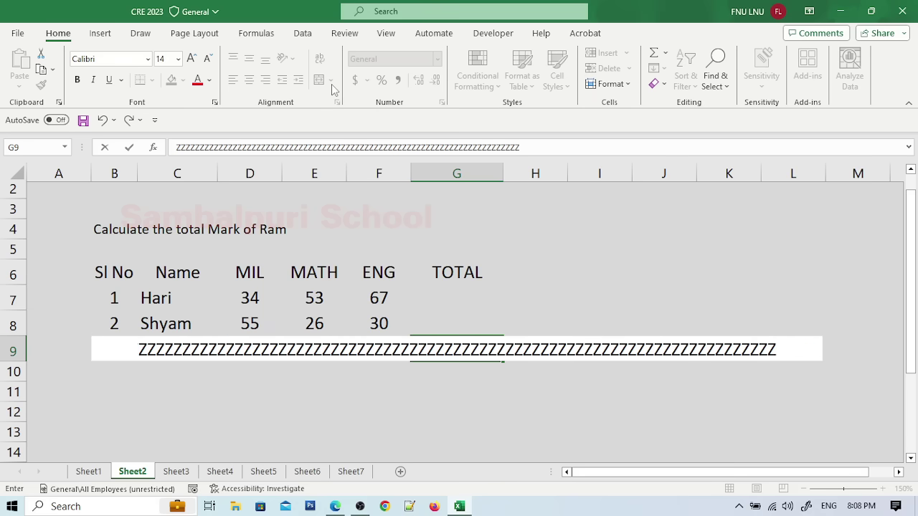
pyautogui.hotkey('ctrl', 'z')
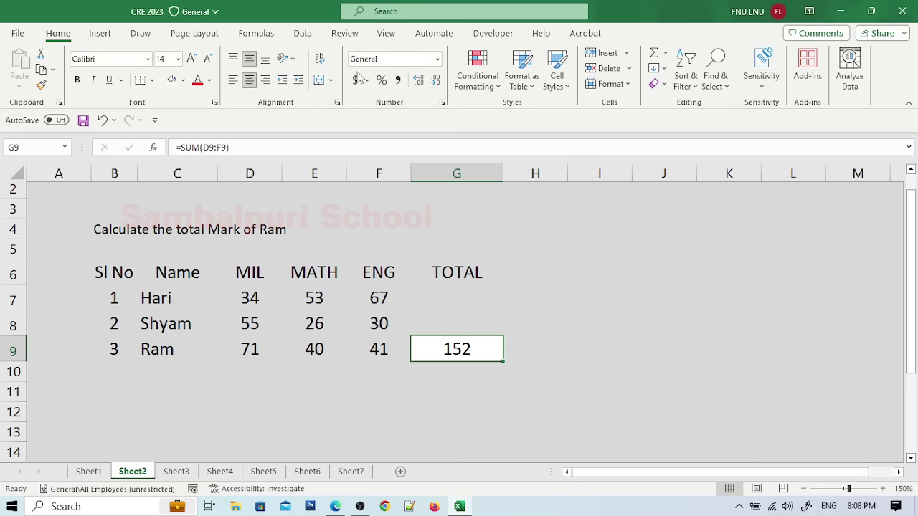
# Step: Look over Excel's Insert, Page Layout, Formulas, Data, Review and View commands, and return to the Home commands
pyautogui.click(100, 33)
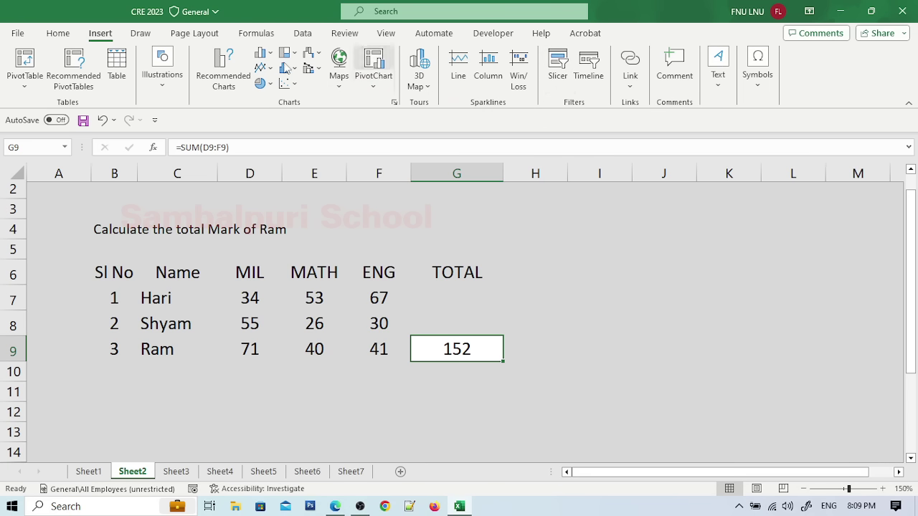
pyautogui.click(58, 33)
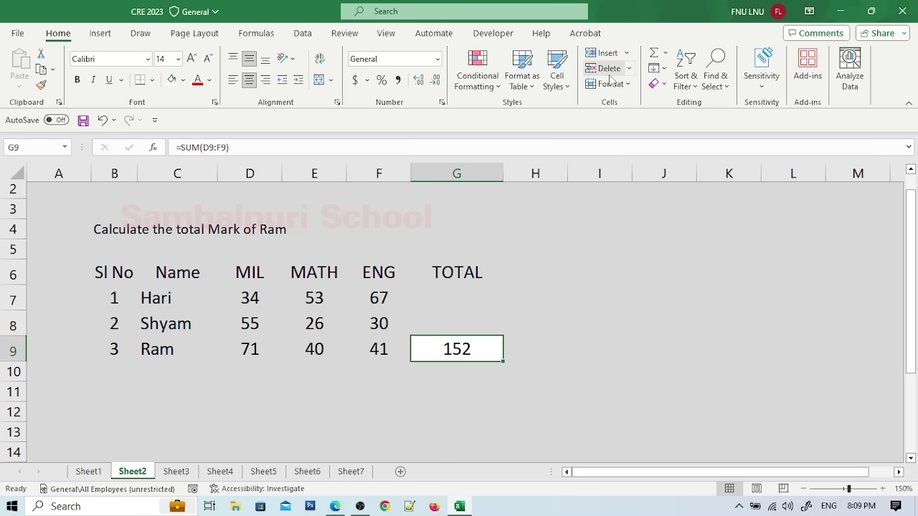
pyautogui.click(143, 36)
pyautogui.click(182, 35)
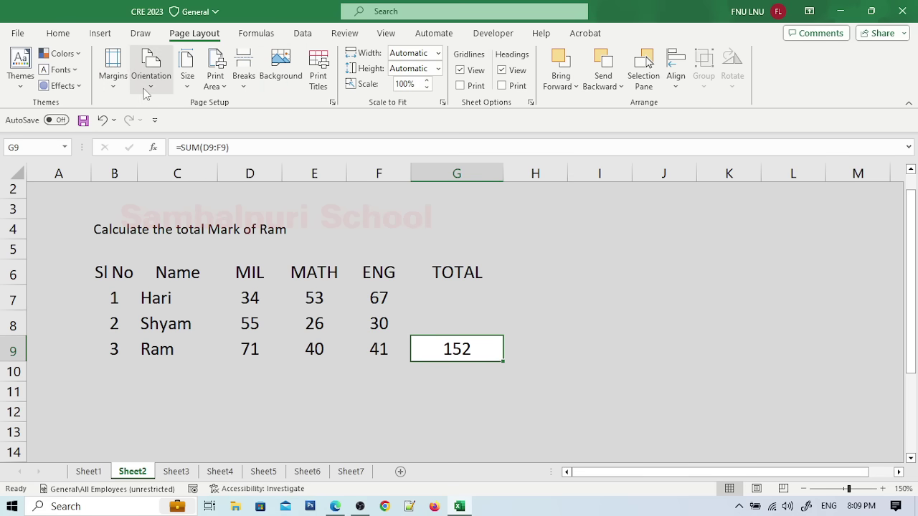
pyautogui.click(257, 34)
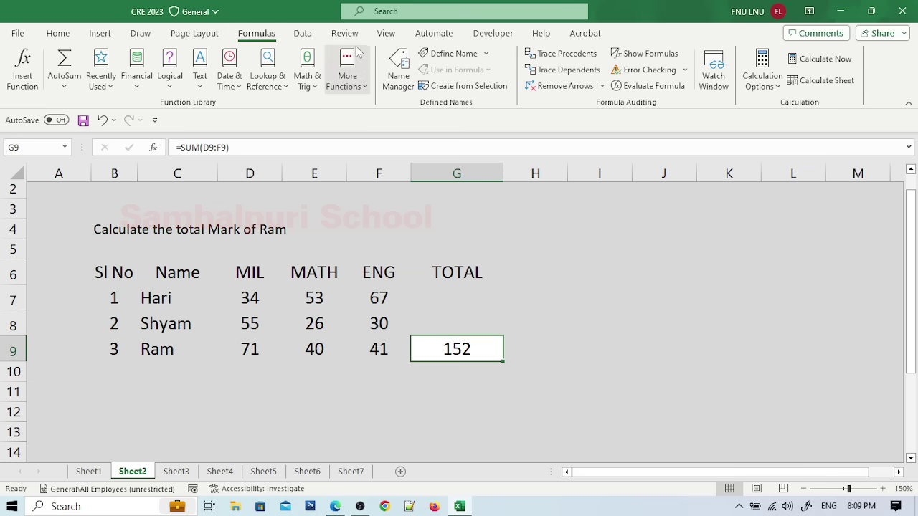
pyautogui.click(302, 36)
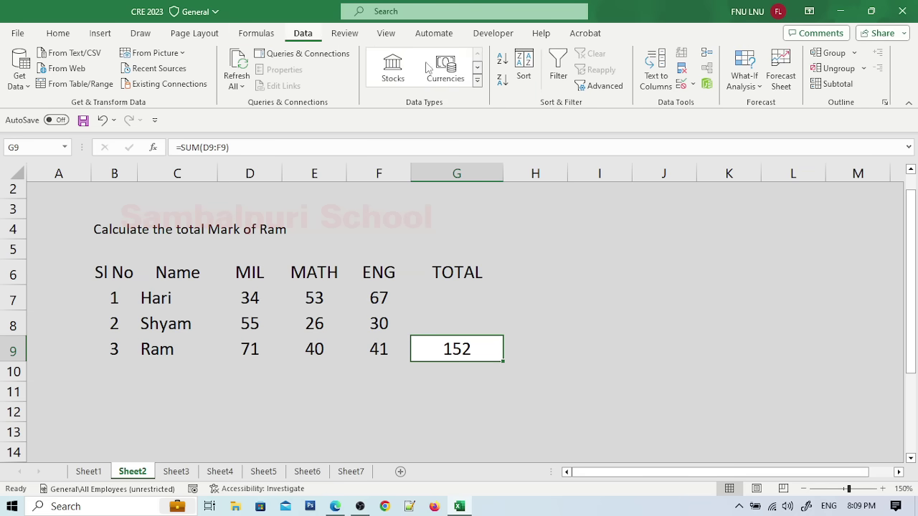
pyautogui.click(344, 37)
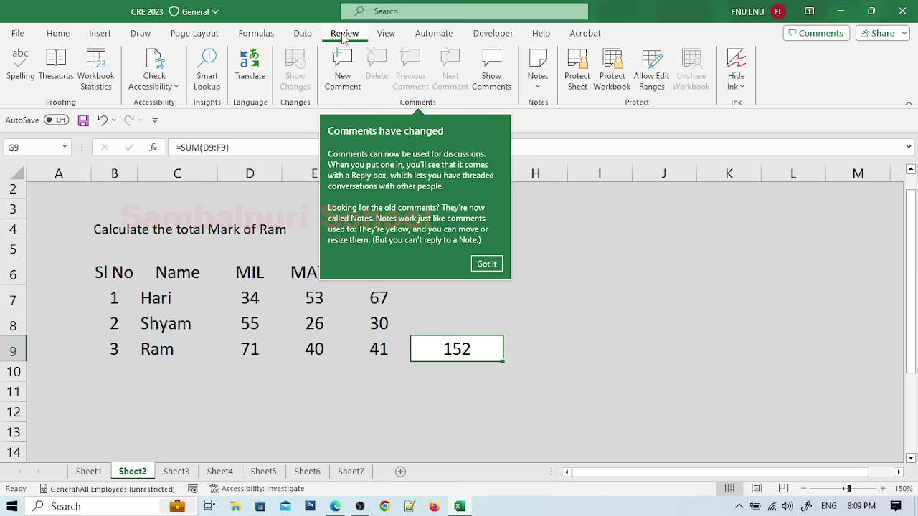
pyautogui.click(391, 37)
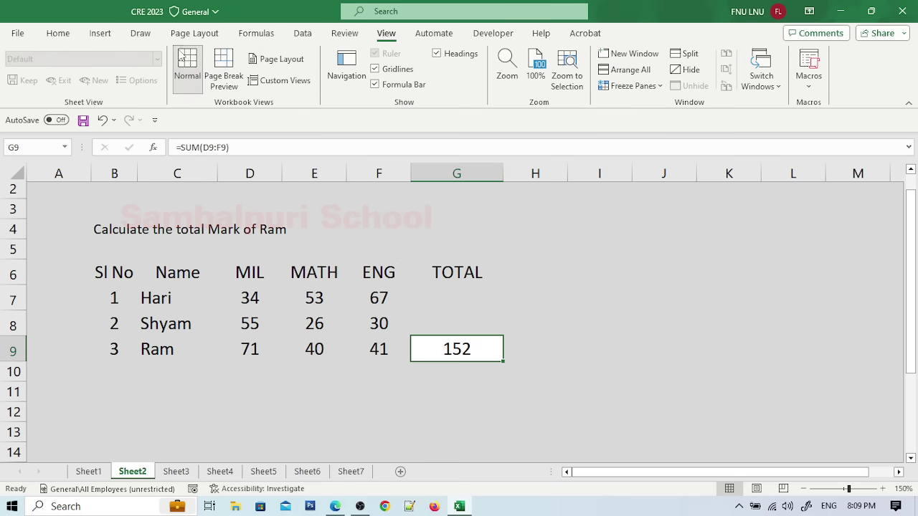
pyautogui.click(56, 36)
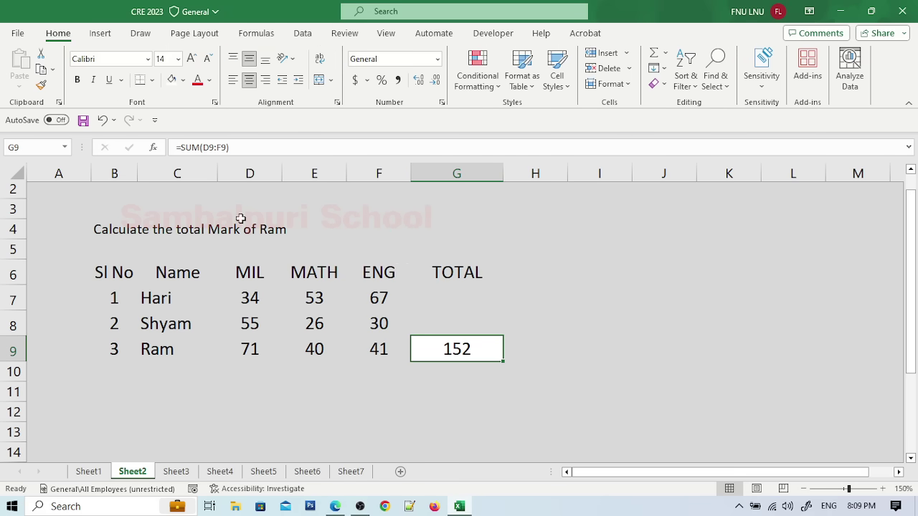
# Step: Launch Word from the Windows search
pyautogui.click(12, 507)
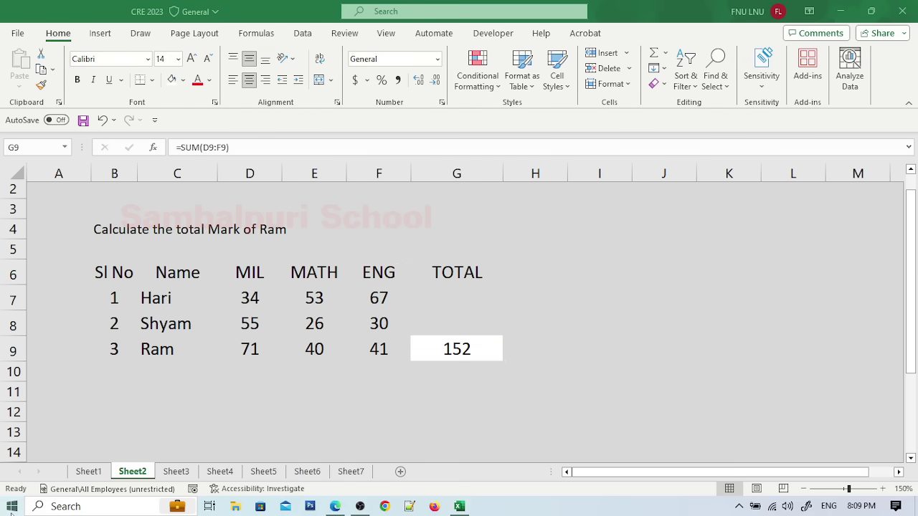
pyautogui.write('WORD')
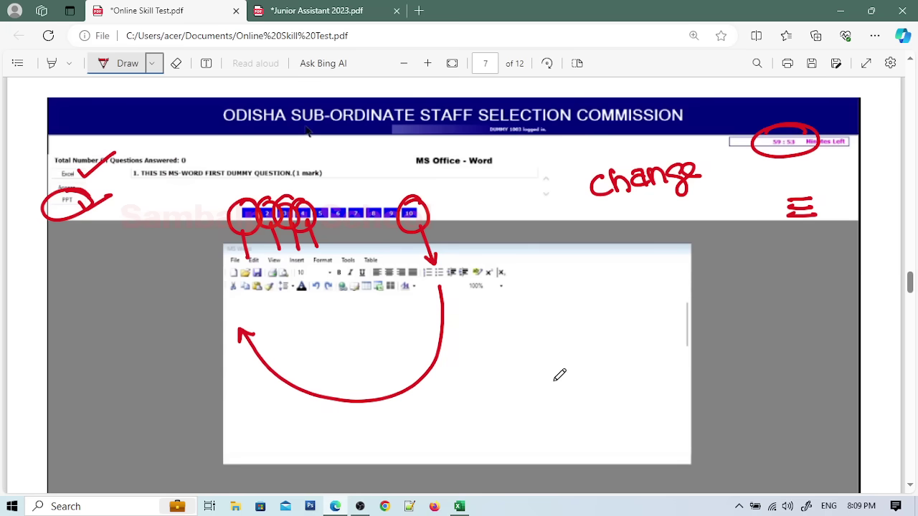
# Step: Switch to Junior Assistant 2023.pdf in Edge and circle question number 3 in green
pyautogui.click(363, 11)
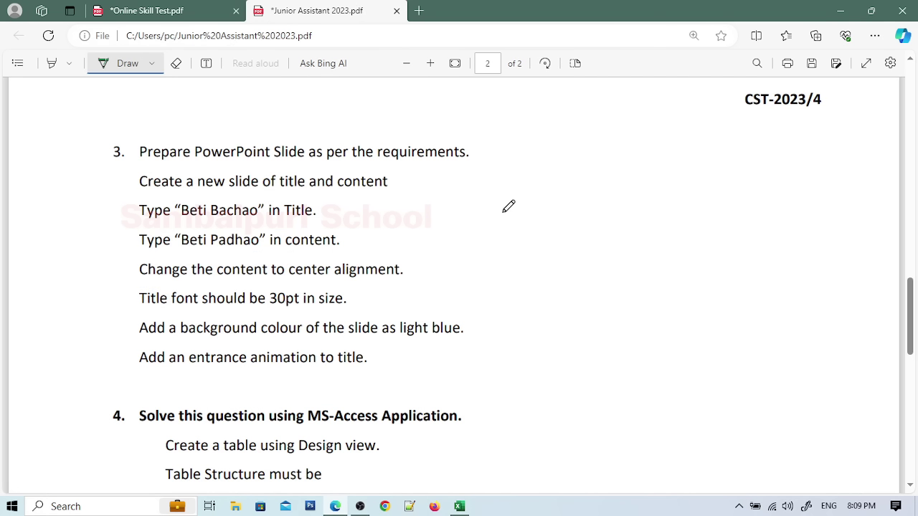
pyautogui.moveTo(126, 137)
pyautogui.mouseDown()
pyautogui.moveTo(105, 142)
pyautogui.moveTo(133, 135)
pyautogui.mouseUp()
# Step: Set the pen colour to red and handwrite "Title" and "Content" beside PowerPoint question 3
pyautogui.click(151, 63)
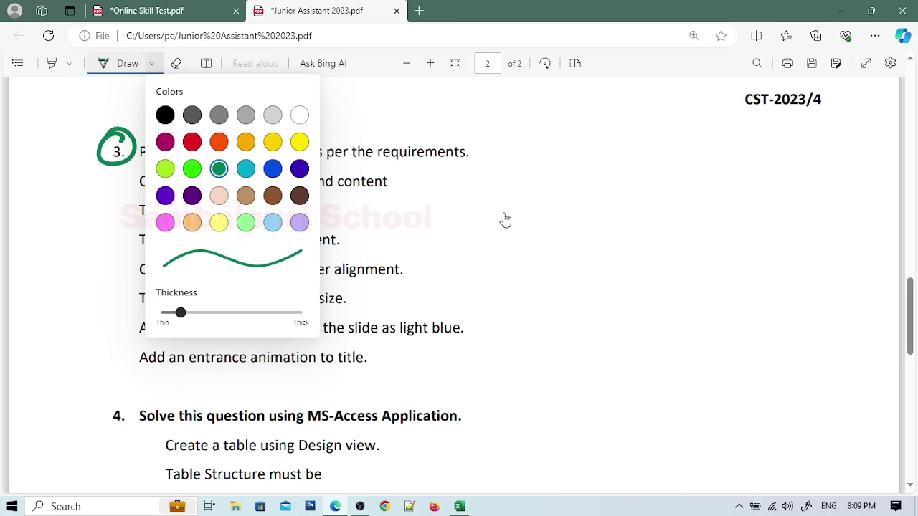
pyautogui.click(191, 141)
pyautogui.click(478, 153)
pyautogui.moveTo(556, 186); pyautogui.dragTo(582, 180)
pyautogui.moveTo(567, 184)
pyautogui.mouseDown()
pyautogui.moveTo(575, 211)
pyautogui.moveTo(590, 210)
pyautogui.mouseUp()
pyautogui.moveTo(606, 176); pyautogui.dragTo(607, 206)
pyautogui.moveTo(600, 188); pyautogui.dragTo(618, 186)
pyautogui.moveTo(623, 174)
pyautogui.mouseDown()
pyautogui.moveTo(621, 188)
pyautogui.moveTo(679, 191)
pyautogui.mouseUp()
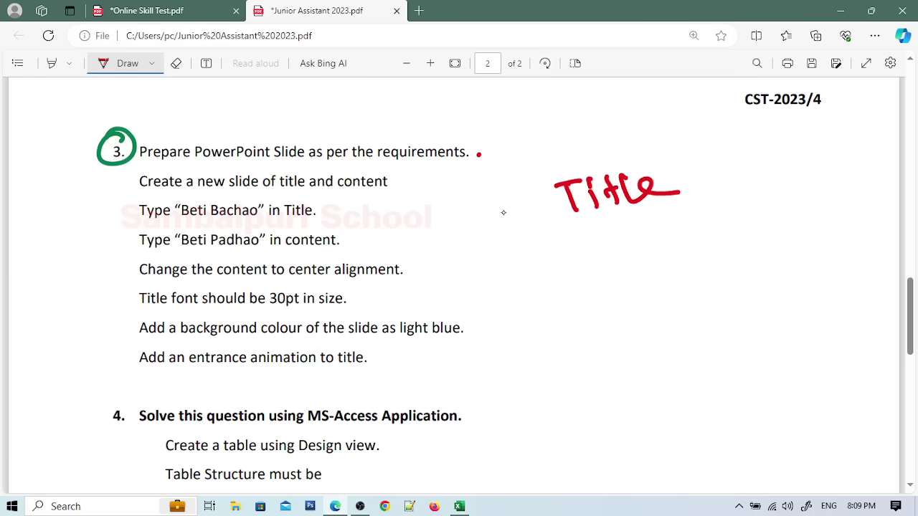
pyautogui.moveTo(590, 231); pyautogui.dragTo(597, 248)
pyautogui.moveTo(611, 234); pyautogui.dragTo(670, 240)
pyautogui.moveTo(670, 240); pyautogui.dragTo(694, 235)
pyautogui.moveTo(701, 212); pyautogui.dragTo(707, 237)
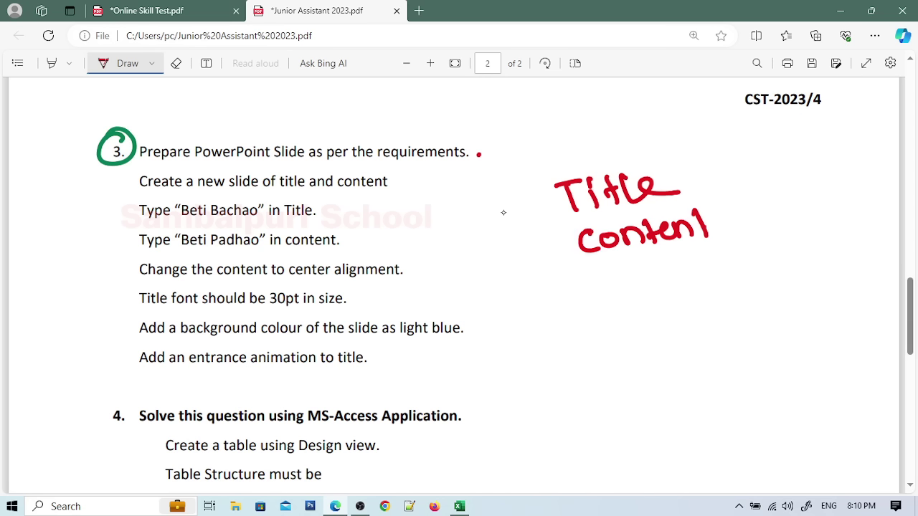
# Step: Underline the alignment, background colour and title animation requirements of question 3, and bracket its list of requirements
pyautogui.moveTo(285, 281); pyautogui.dragTo(414, 289)
pyautogui.moveTo(192, 334)
pyautogui.mouseDown()
pyautogui.moveTo(281, 350)
pyautogui.moveTo(453, 332)
pyautogui.mouseUp()
pyautogui.moveTo(312, 363); pyautogui.dragTo(373, 371)
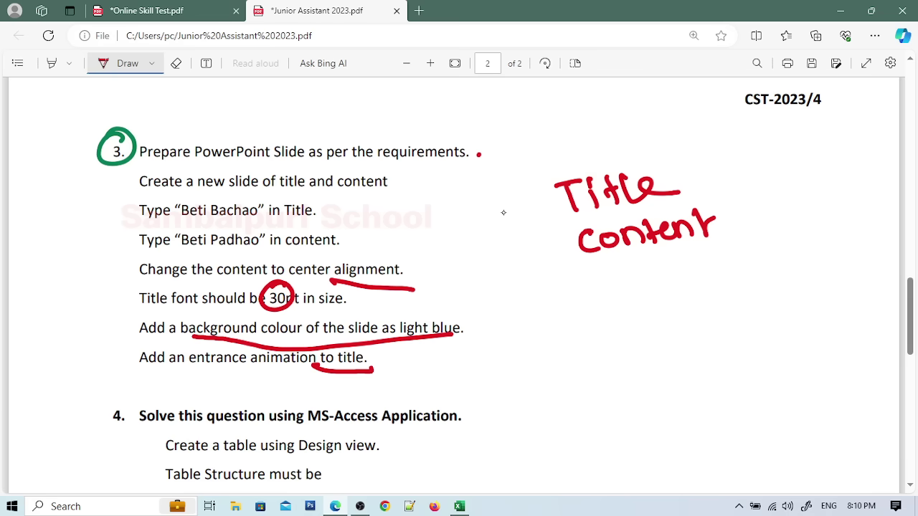
pyautogui.moveTo(472, 185); pyautogui.dragTo(525, 350)
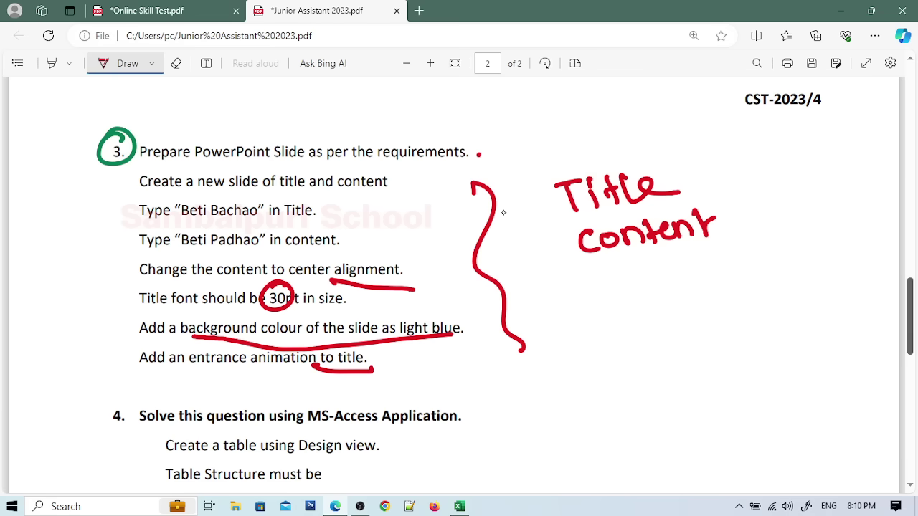
# Step: Draw a red bracket along the table structure in MS-Access question 4
pyautogui.scroll(-4, 503, 212)
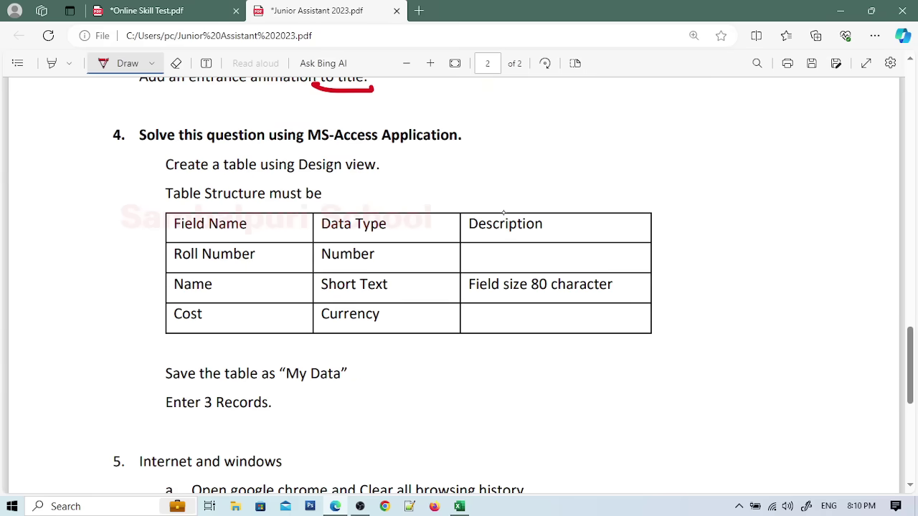
pyautogui.moveTo(644, 218); pyautogui.dragTo(669, 326)
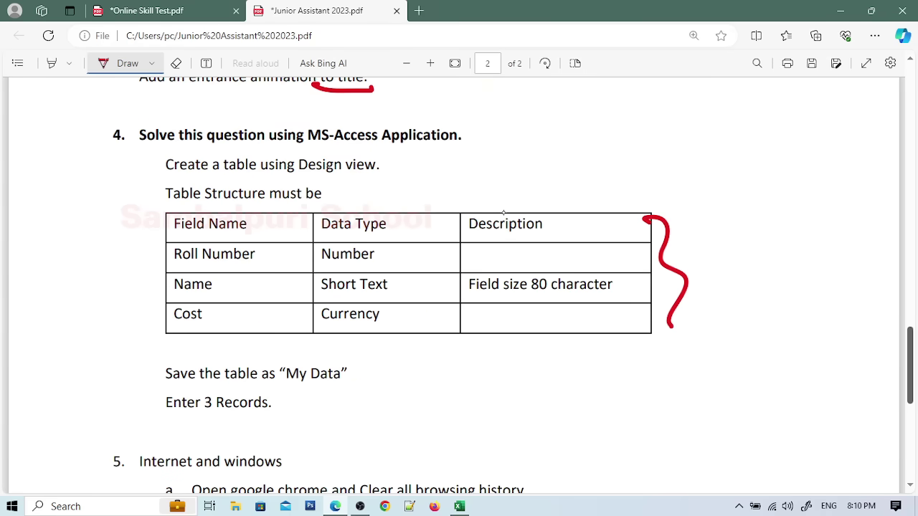
# Step: Check the question-wise MS Access marks in the exam instructions on page 4 of Online Skill Test.pdf, and return to Junior Assistant 2023.pdf
pyautogui.scroll(-6, 503, 212)
pyautogui.scroll(6, 503, 213)
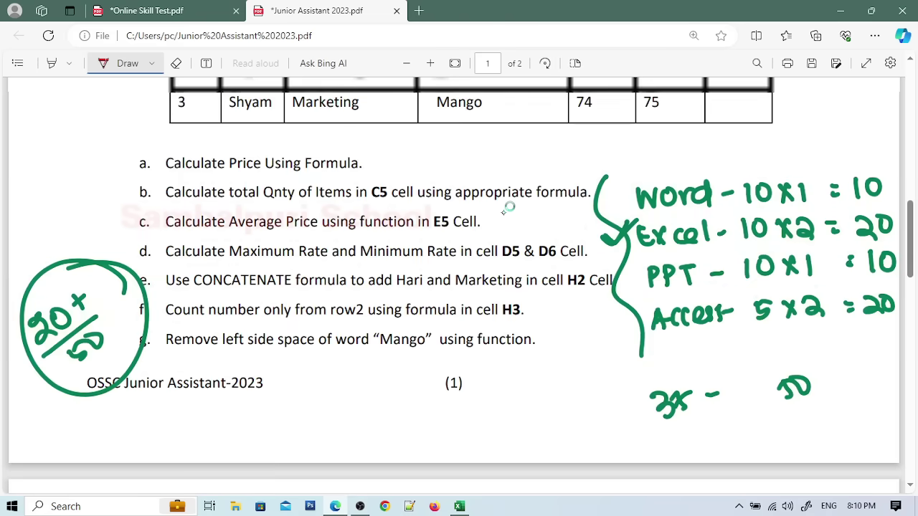
pyautogui.hotkey('ctrl', 'Tab')
pyautogui.scroll(4, 504, 209)
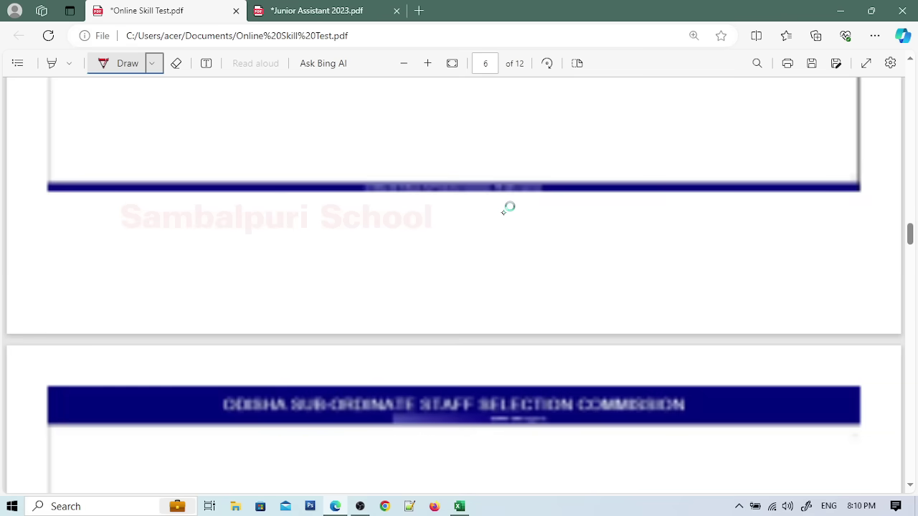
pyautogui.scroll(10, 505, 208)
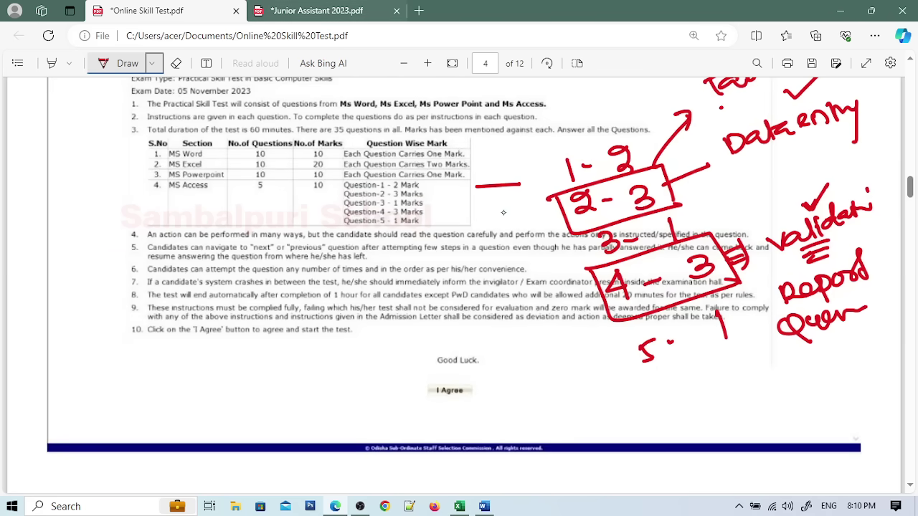
pyautogui.hotkey('ctrl', 'Tab')
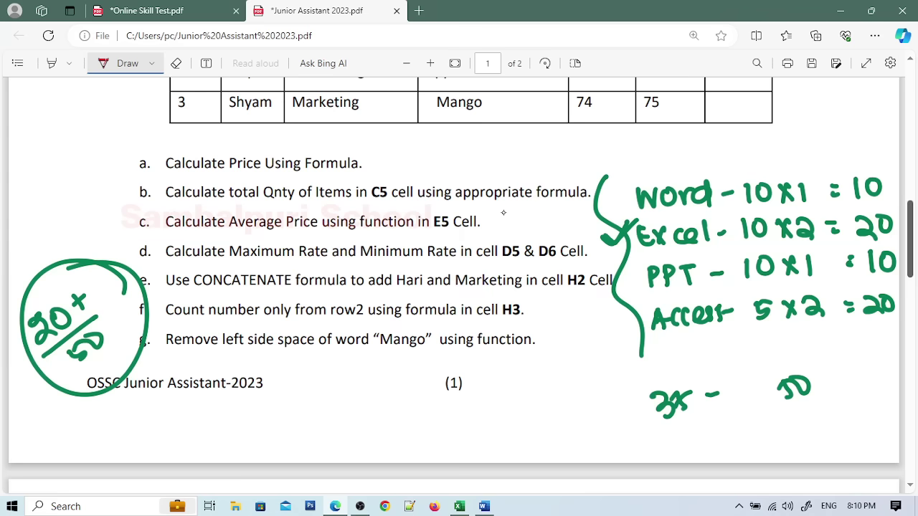
# Step: Tick the "Create a table using Design view" line of question 4 and handwrite a circled 2 beside the table
pyautogui.scroll(-5, 503, 213)
pyautogui.scroll(-5, 503, 212)
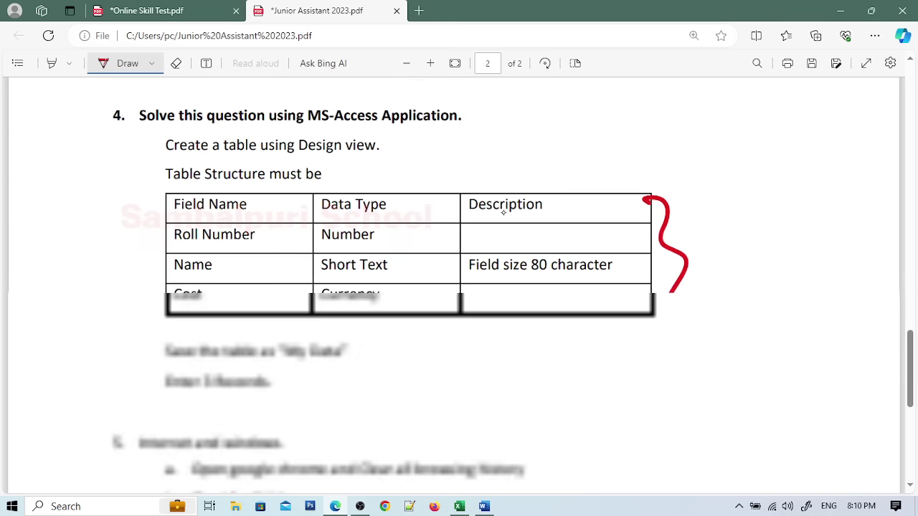
pyautogui.moveTo(384, 152); pyautogui.dragTo(419, 146)
pyautogui.moveTo(133, 156)
pyautogui.mouseDown()
pyautogui.moveTo(153, 161)
pyautogui.moveTo(152, 149)
pyautogui.mouseUp()
pyautogui.moveTo(152, 149); pyautogui.dragTo(143, 164)
pyautogui.moveTo(111, 222)
pyautogui.mouseDown()
pyautogui.moveTo(126, 228)
pyautogui.moveTo(119, 244)
pyautogui.moveTo(142, 237)
pyautogui.mouseUp()
pyautogui.moveTo(140, 201)
pyautogui.mouseDown()
pyautogui.moveTo(107, 269)
pyautogui.moveTo(143, 202)
pyautogui.mouseUp()
# Step: Handwrite marks on question 4: 3 for the table structure, 2 for creating the table and 1 for saving it as "My Data"
pyautogui.moveTo(712, 239); pyautogui.dragTo(709, 267)
pyautogui.moveTo(712, 275); pyautogui.dragTo(782, 256)
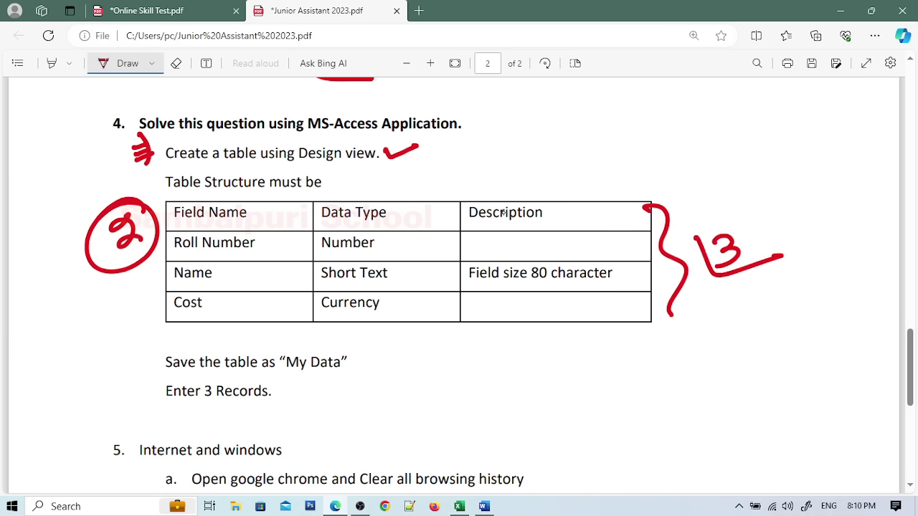
pyautogui.moveTo(440, 142); pyautogui.dragTo(448, 170)
pyautogui.moveTo(453, 148); pyautogui.dragTo(503, 161)
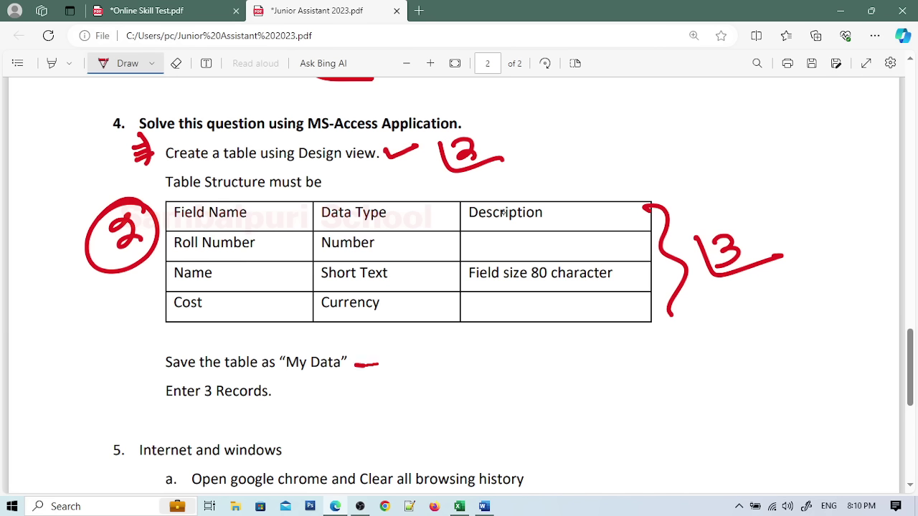
pyautogui.moveTo(410, 352); pyautogui.dragTo(412, 373)
pyautogui.moveTo(395, 356)
pyautogui.mouseDown()
pyautogui.moveTo(430, 371)
pyautogui.moveTo(462, 360)
pyautogui.mouseUp()
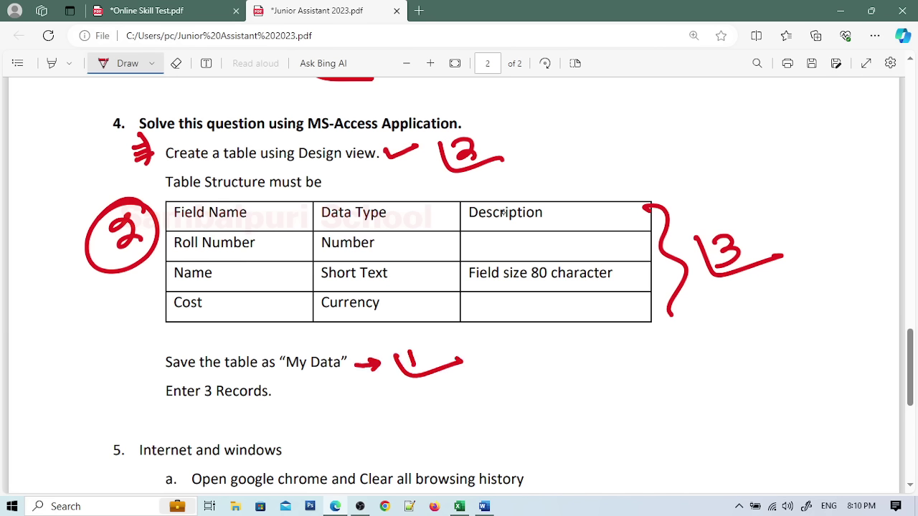